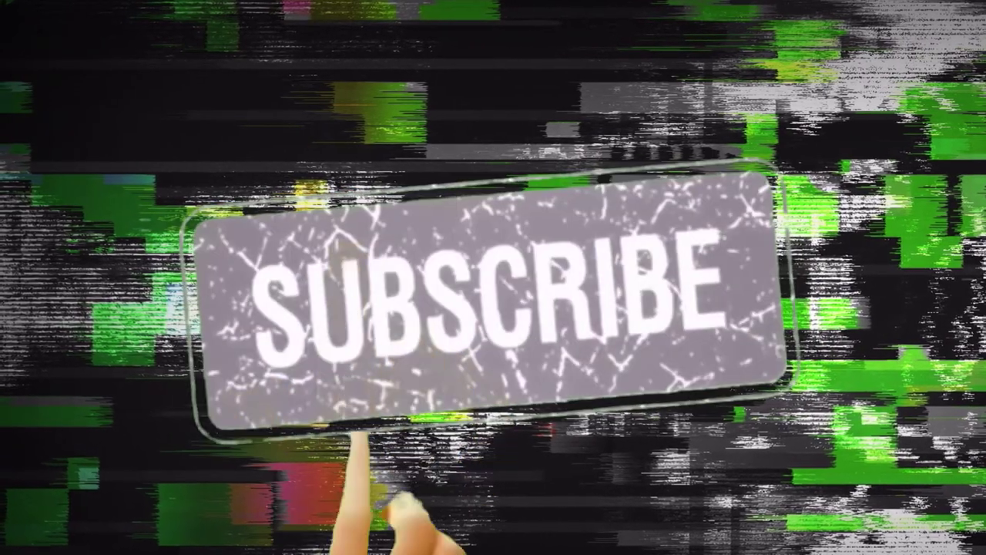
# - Type the opening sentence about saving and preparing the photos to use in your project
pyautogui.write('you need to ')
pyautogui.write('ve and prepare the photos you need to use in')
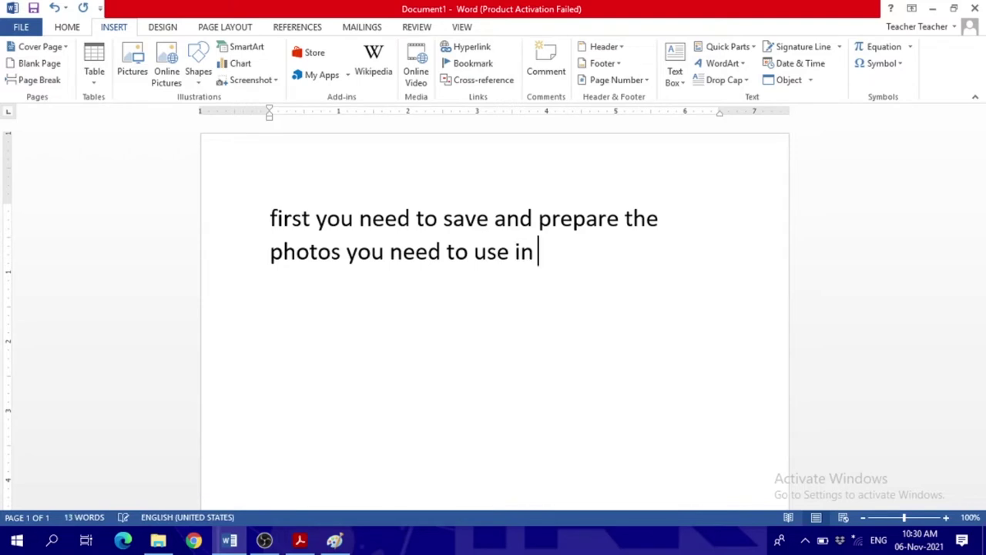
pyautogui.write(' your project,')
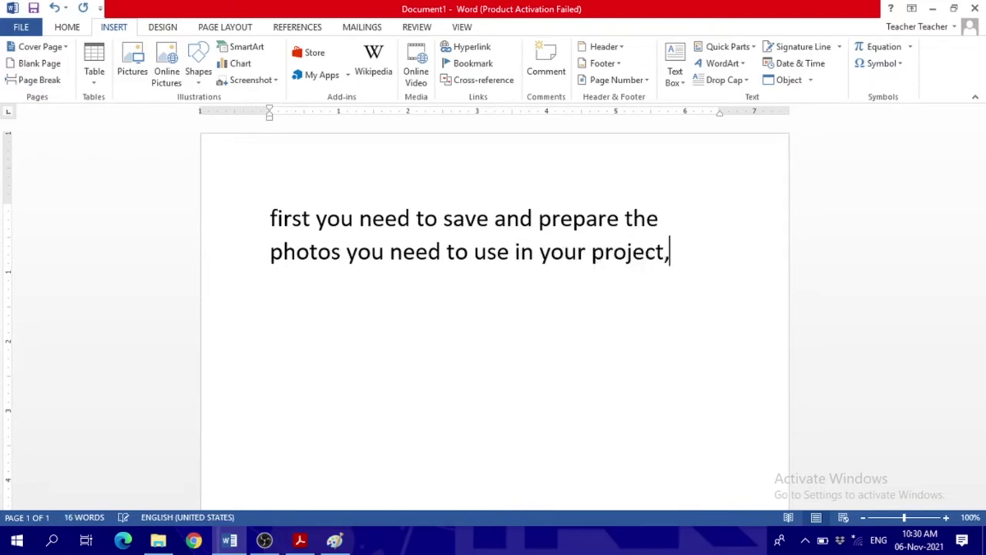
pyautogui.write(' either save them in your comp')
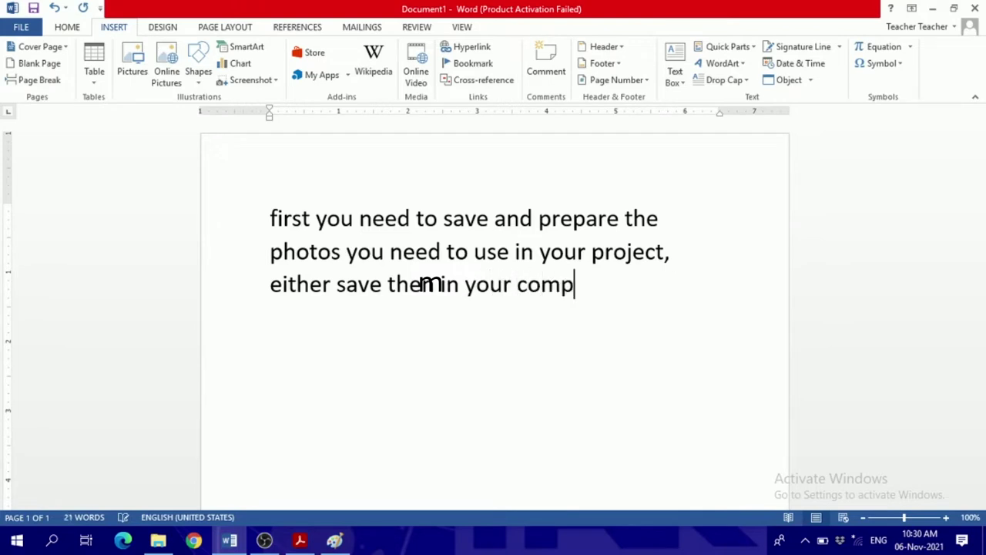
pyautogui.write('uter')
pyautogui.write(' des')
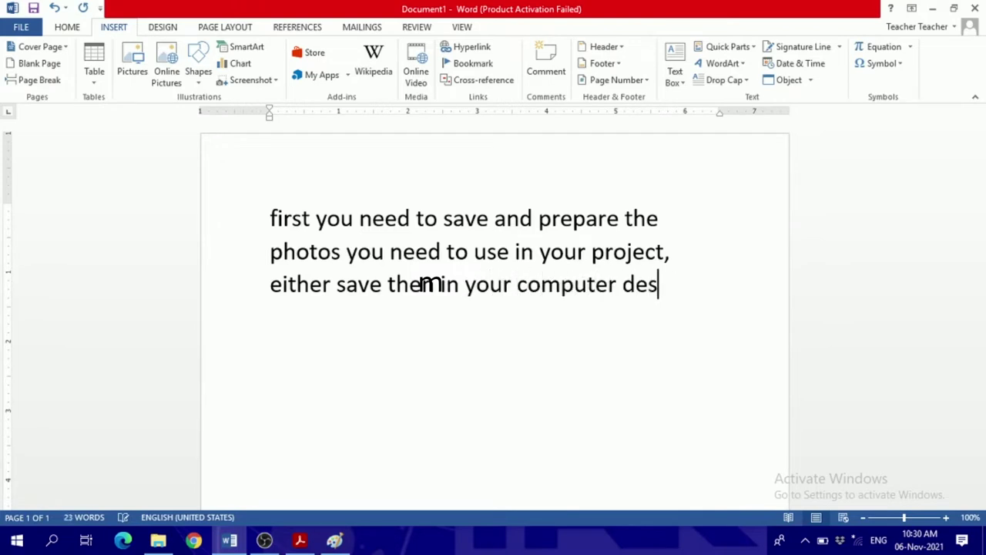
pyautogui.write('op ')
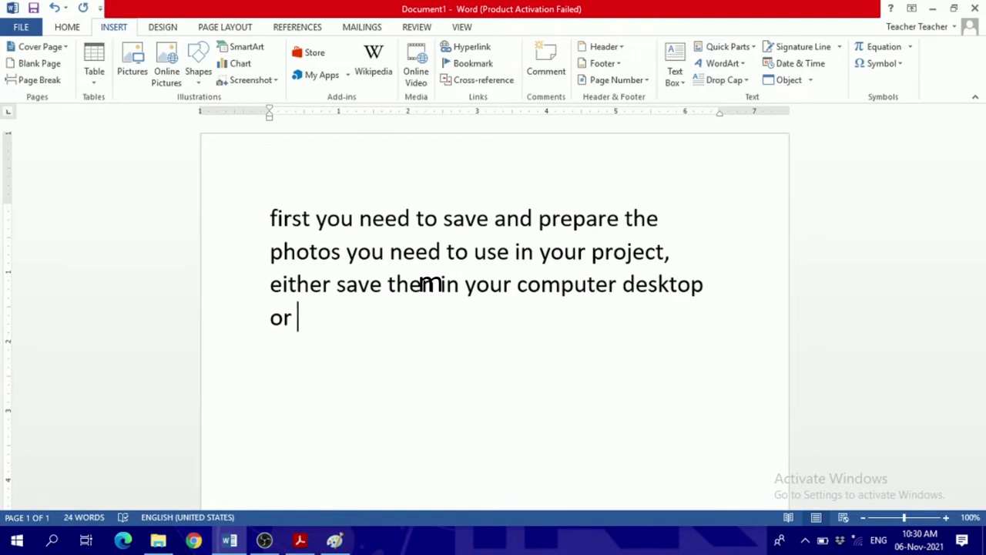
pyautogui.write('any other')
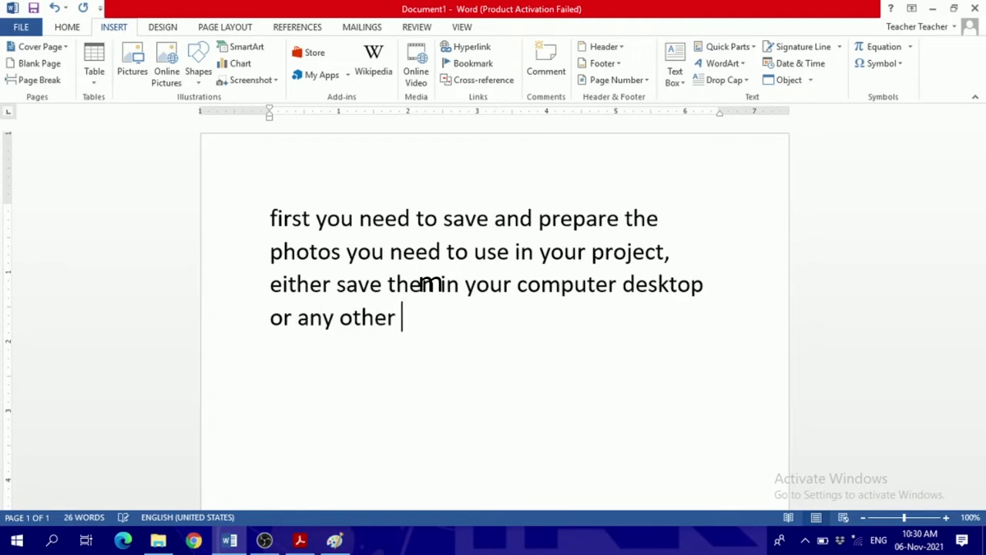
pyautogui.write('folde')
pyautogui.write('r. Or you')
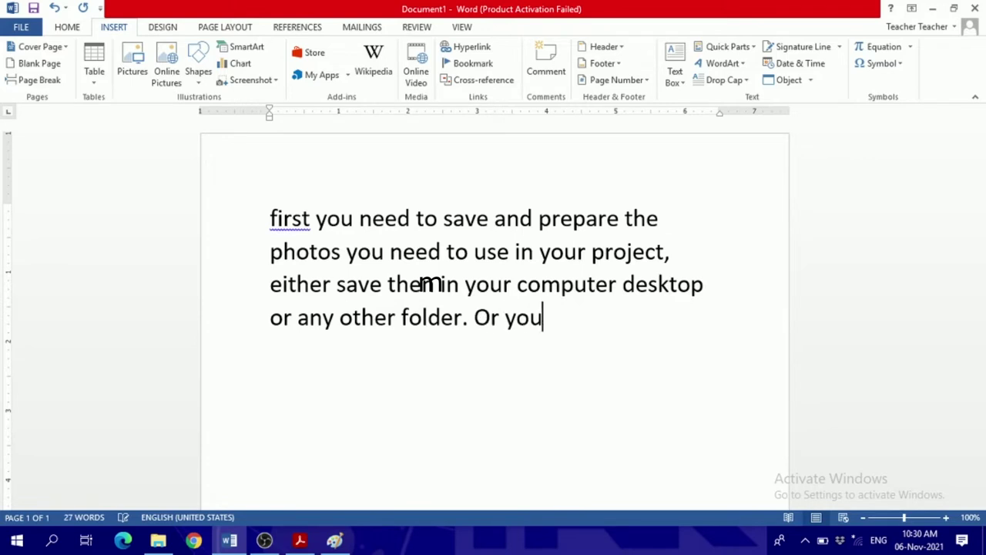
pyautogui.write(' can')
pyautogui.write(' use the online ')
pyautogui.write('ee')
pyautogui.write('photo tool you')
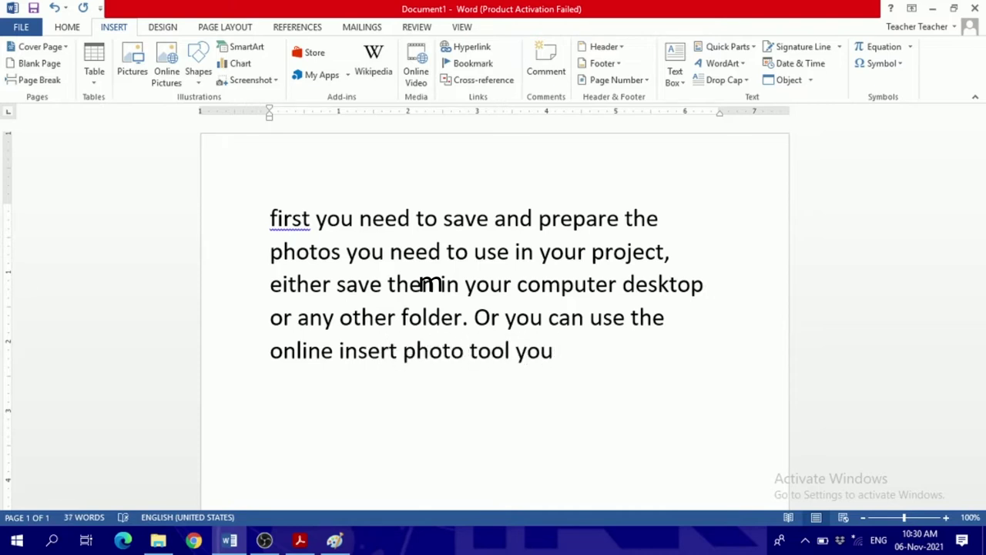
pyautogui.write('have in the inser')
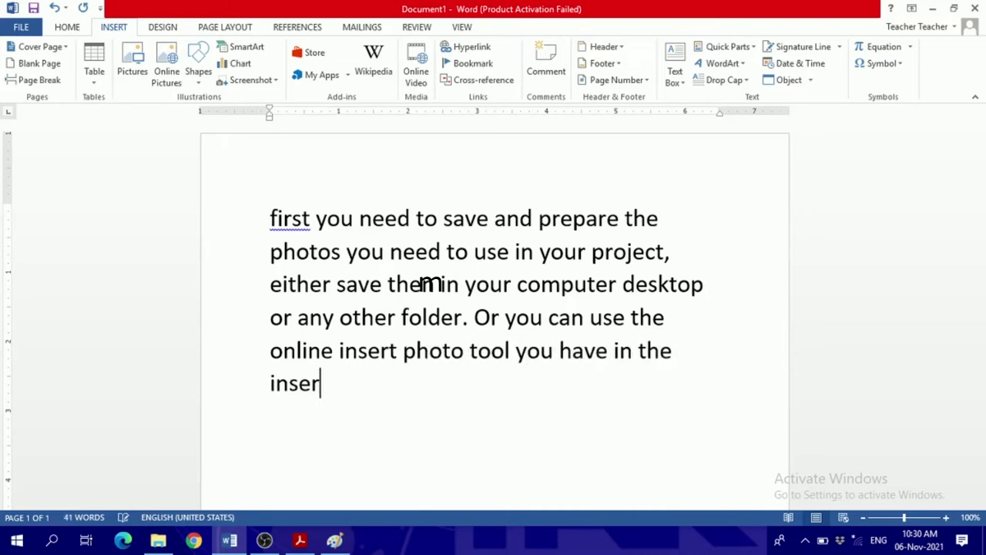
pyautogui.write('bbon')
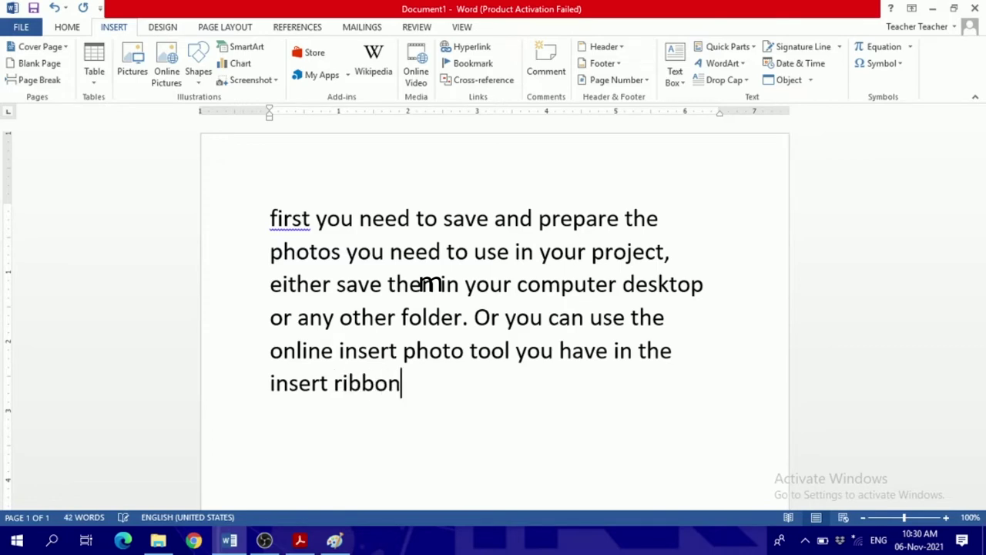
pyautogui.write(':)')
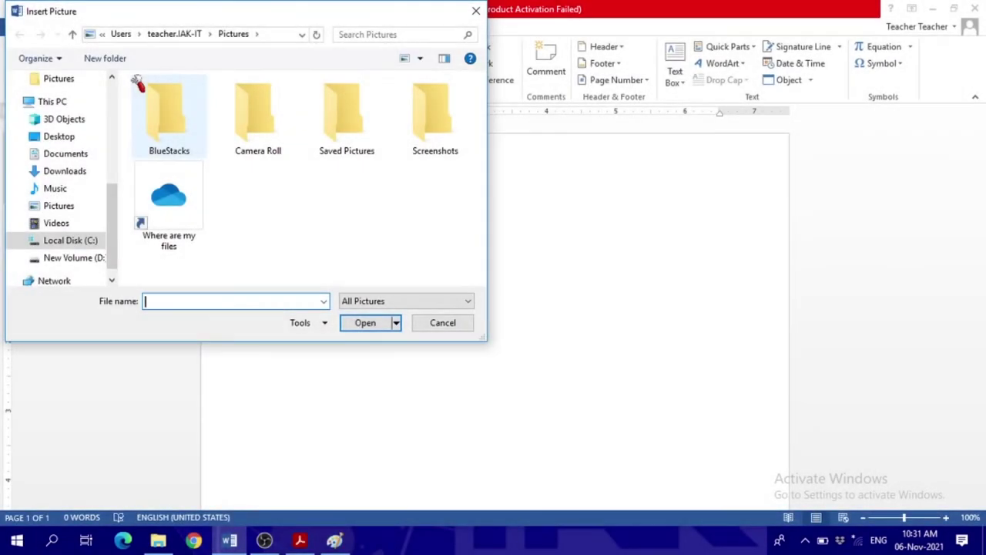
# - Insert picture 11 from the Desktop and start typing 'This photo is too big…' beside it
pyautogui.click(56, 137)
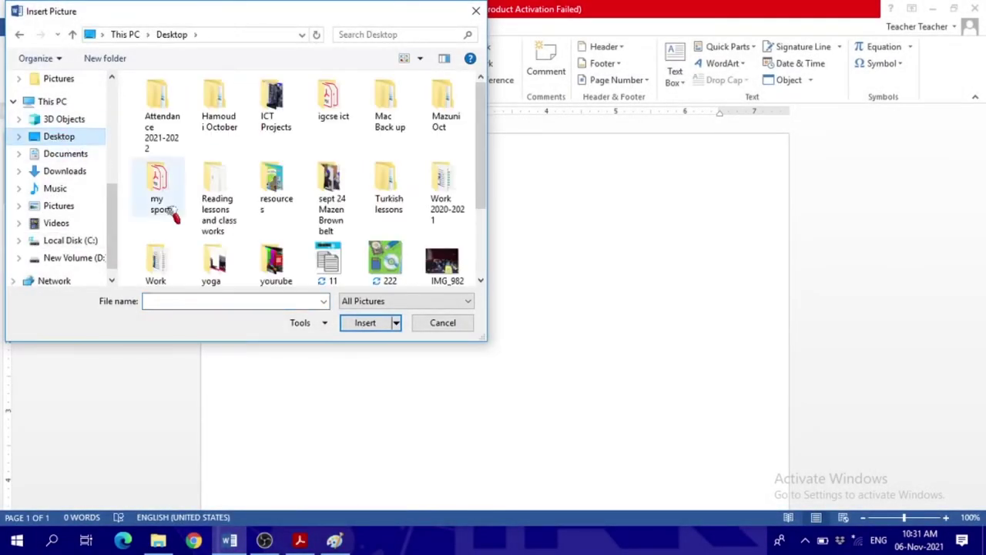
pyautogui.click(329, 262)
pyautogui.click(367, 324)
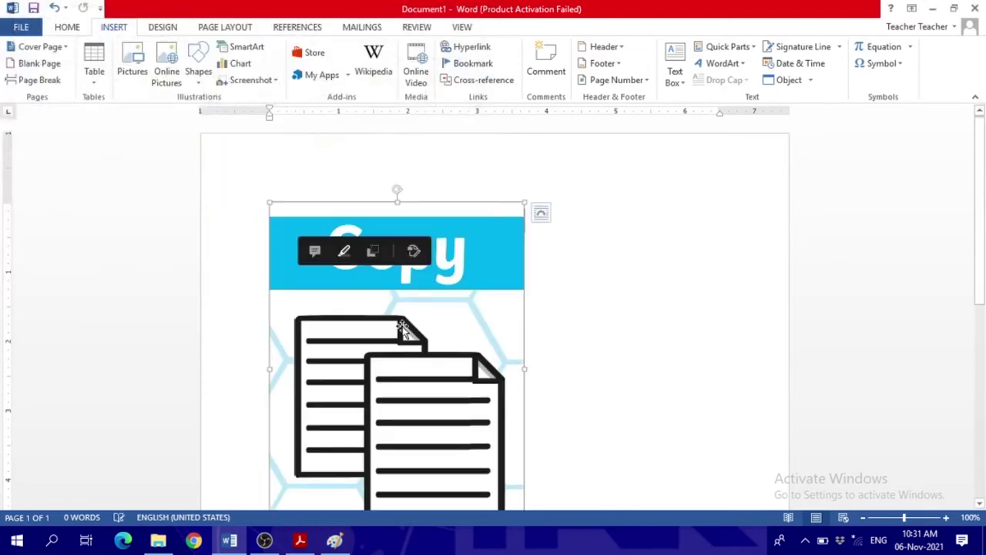
pyautogui.click(571, 265)
pyautogui.write('This photo ')
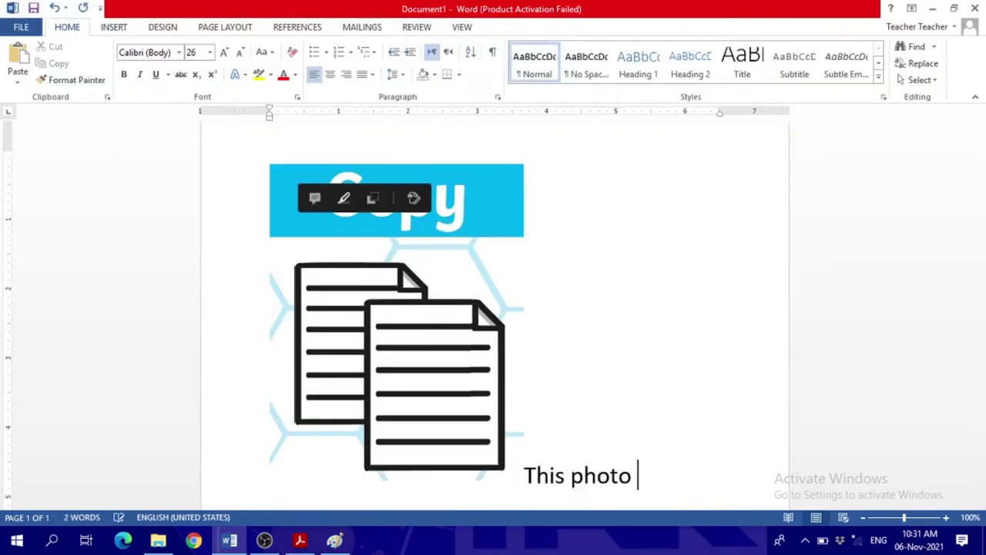
pyautogui.write('is too big, ')
pyautogui.write('I need to make it fi')
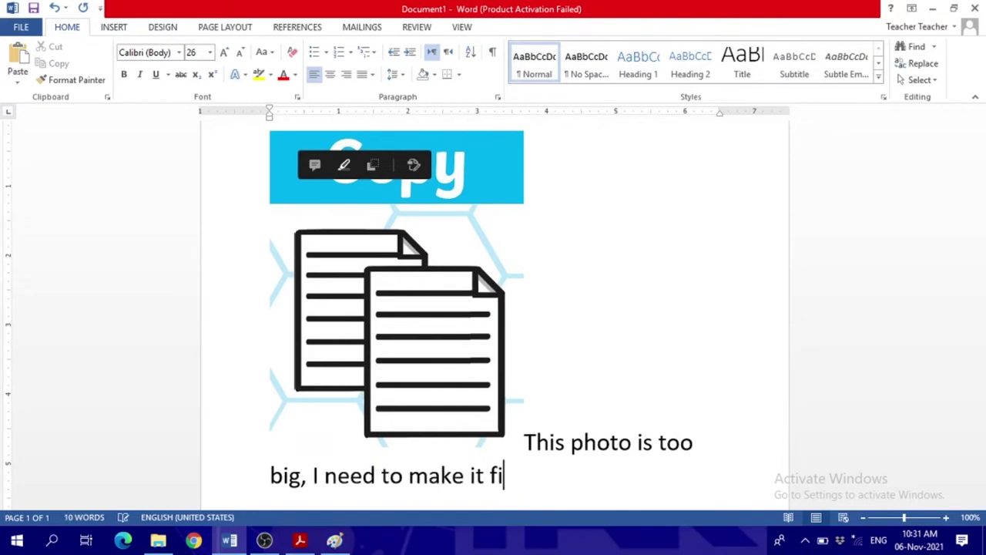
pyautogui.write('t with my ')
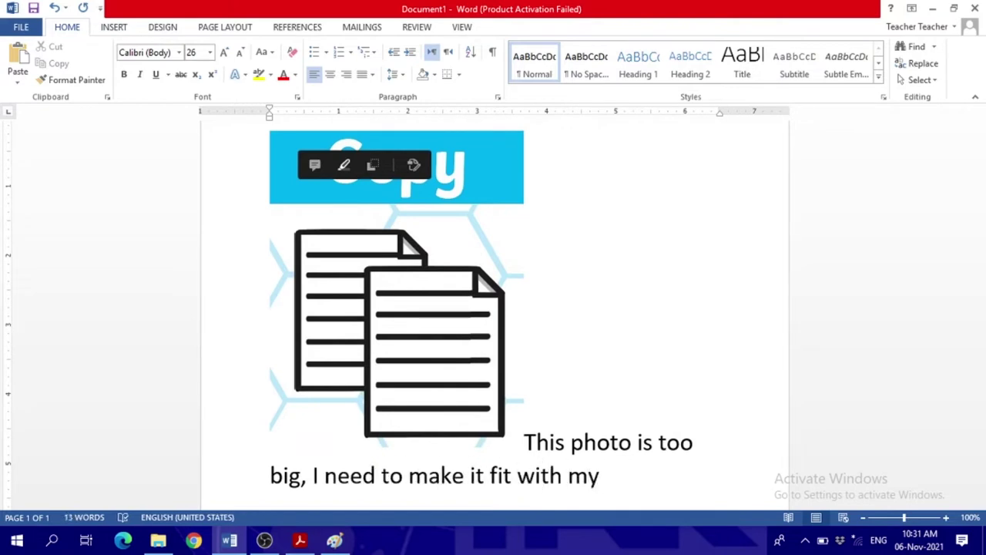
pyautogui.write('paragraph, and make')
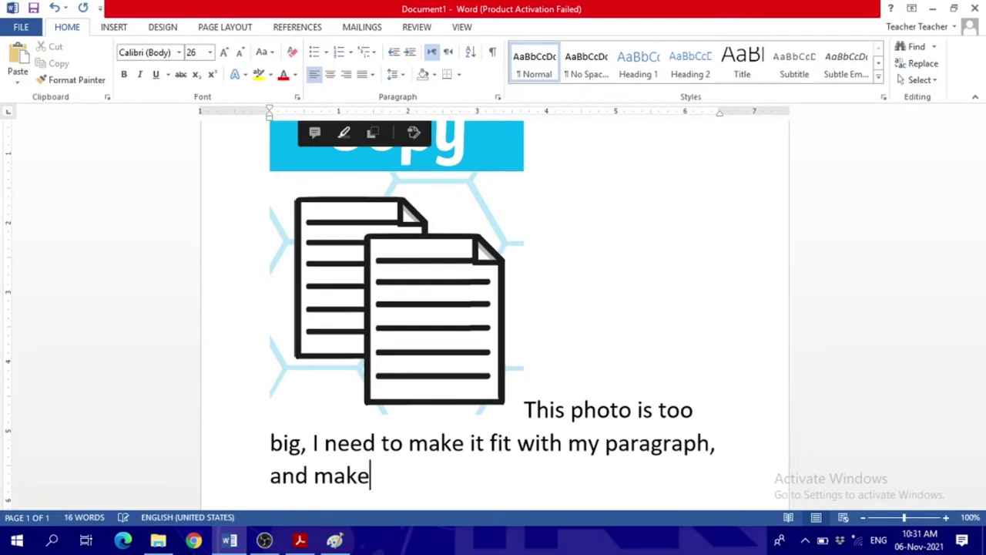
pyautogui.write(' it also smaller')
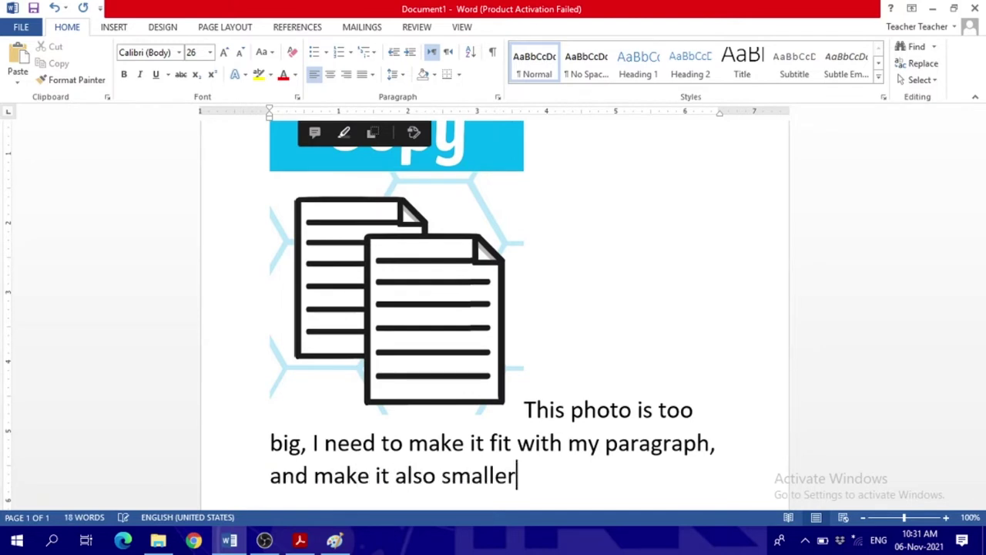
# - Add sentences explaining that clicking the picture shows handles you drag to resize it
pyautogui.click(419, 240)
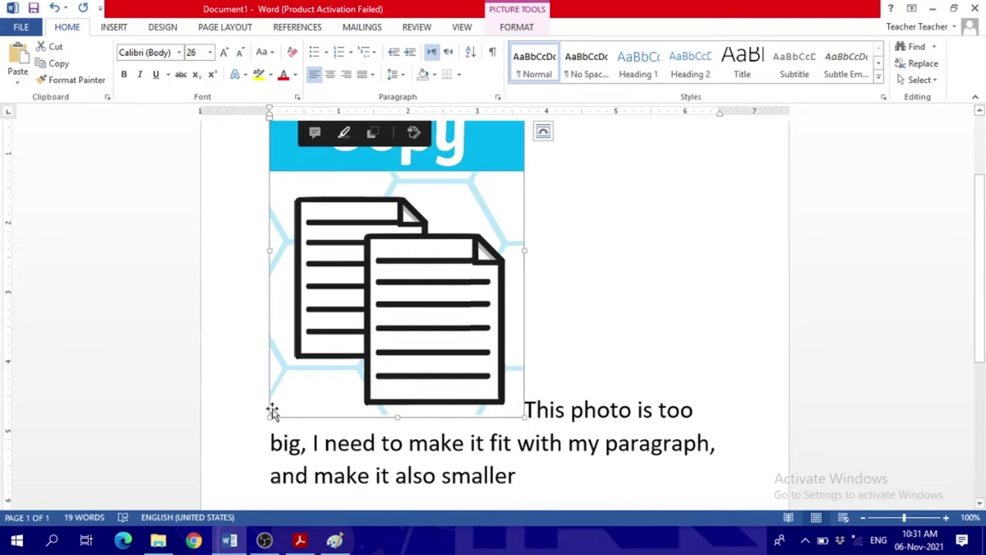
pyautogui.click(539, 471)
pyautogui.write('. You can see when I click on itm')
pyautogui.press('BackSpace')
pyautogui.write(', handles ')
pyautogui.write('appear. ')
pyautogui.write('In order to resize the photo I need to ')
pyautogui.write('cli')
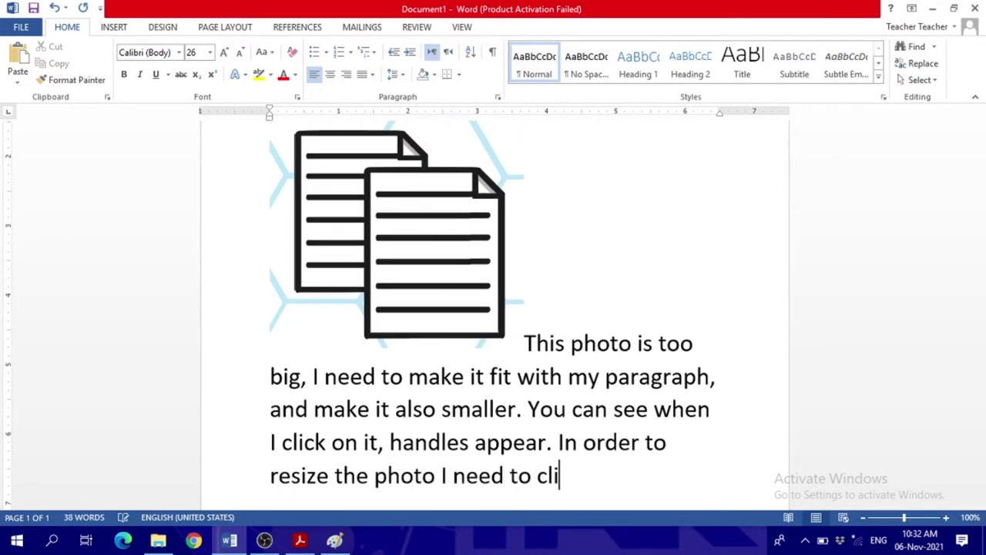
pyautogui.write('ck and drag th')
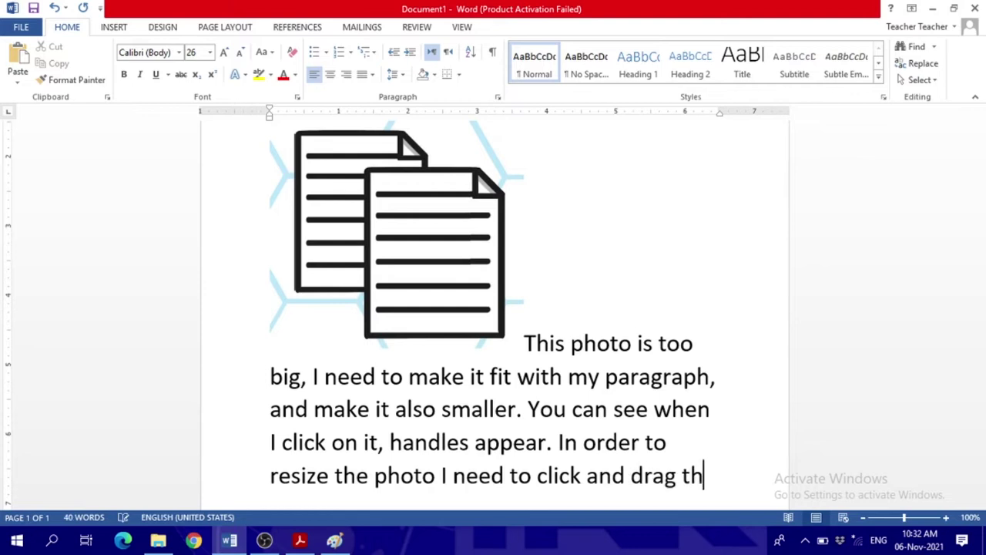
pyautogui.write('e handles ')
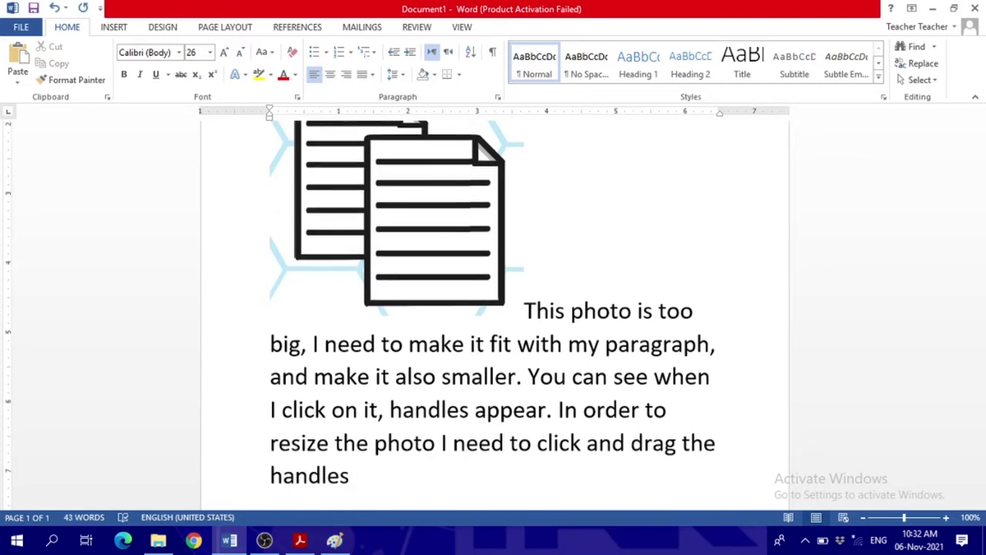
pyautogui.write('apea')
pyautogui.press('BackSpace')
pyautogui.press('BackSpace')
pyautogui.write('pearing')
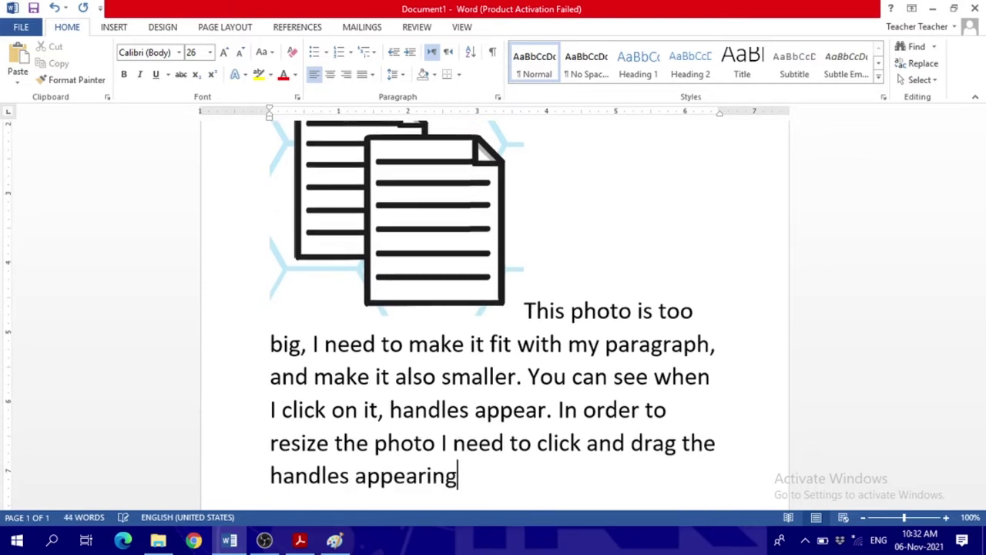
pyautogui.write(' in the sides of the picture once I click')
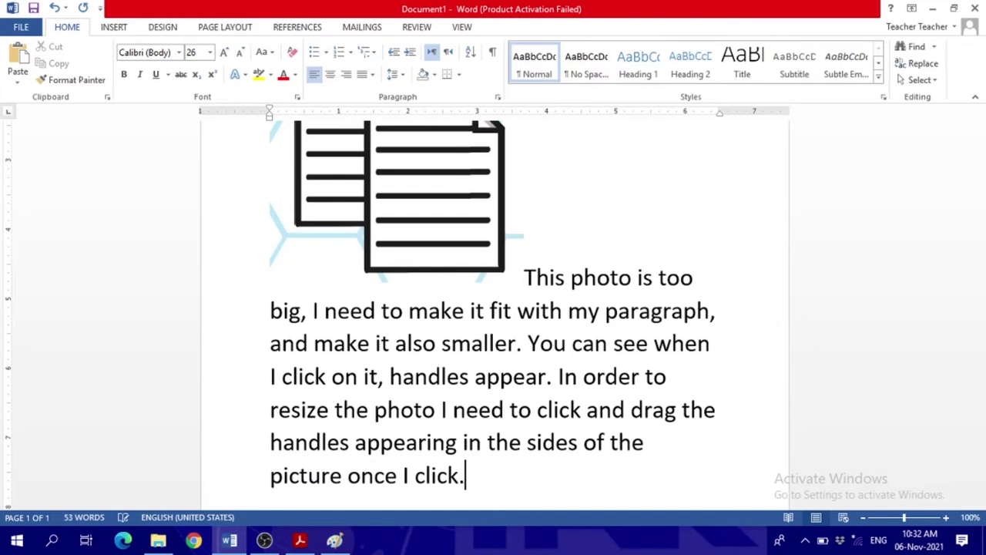
# - Shrink the Copy picture by dragging its handles, then return to the paragraph's end
pyautogui.click(436, 200)
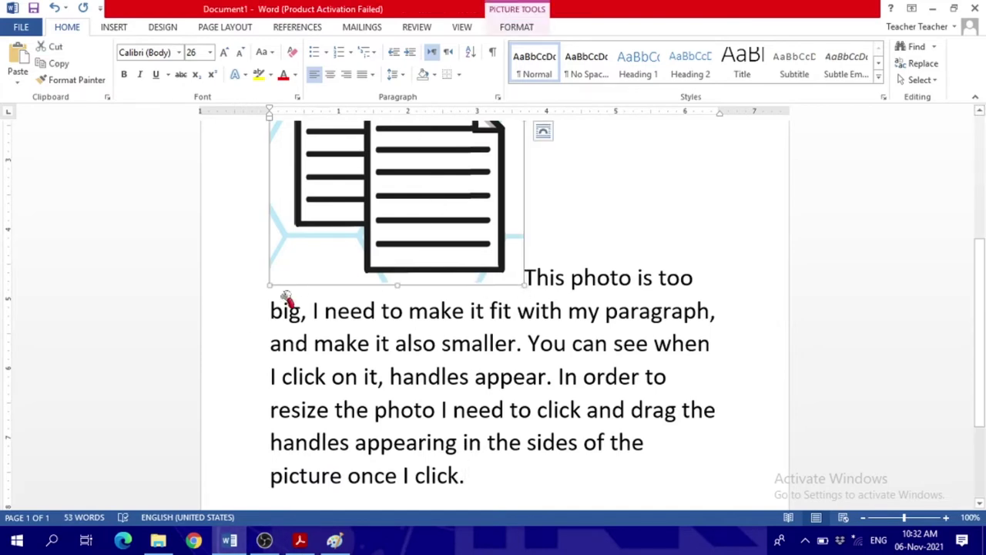
pyautogui.moveTo(270, 283); pyautogui.dragTo(326, 183)
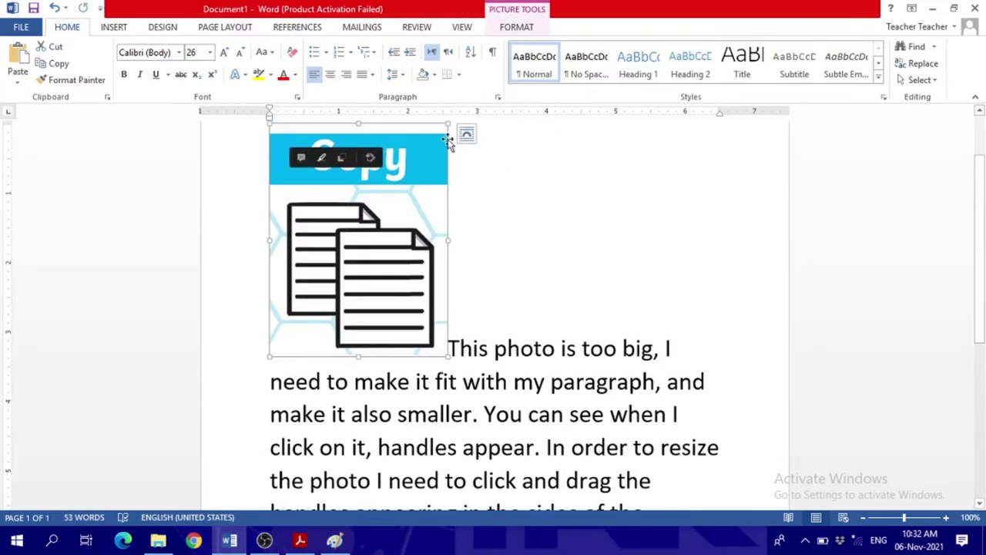
pyautogui.moveTo(446, 125)
pyautogui.mouseDown()
pyautogui.moveTo(427, 168)
pyautogui.moveTo(316, 281)
pyautogui.mouseUp()
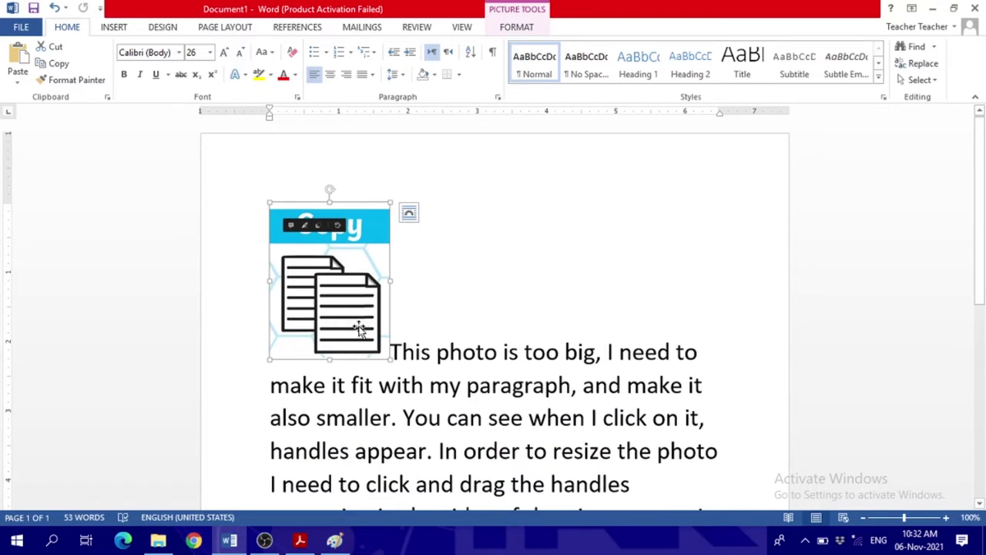
pyautogui.moveTo(982, 258); pyautogui.dragTo(978, 321)
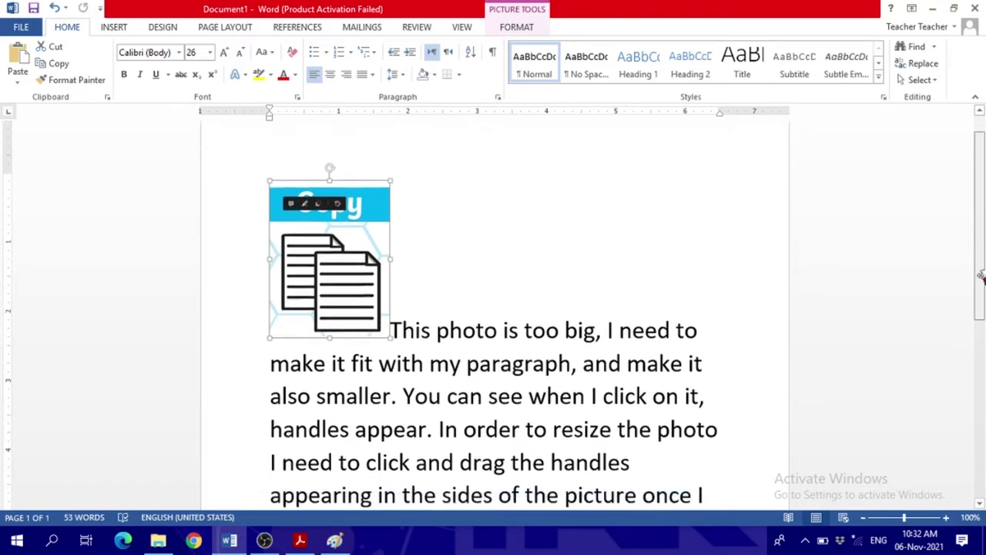
pyautogui.click(356, 431)
# - Add the sentence 'I also need to wrap it in order to make it fit and look neat :)'
pyautogui.write('I also ')
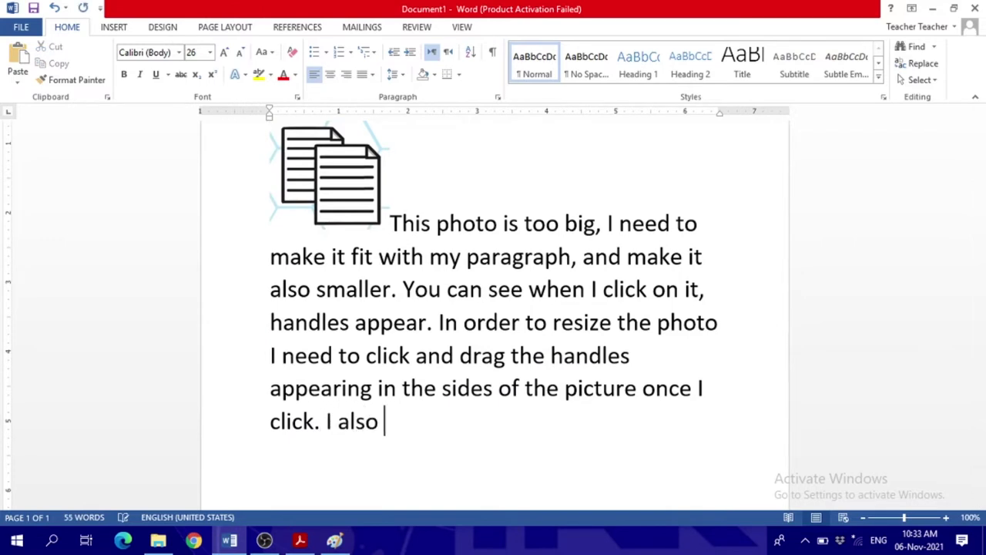
pyautogui.write('need to wrap it in orderto m')
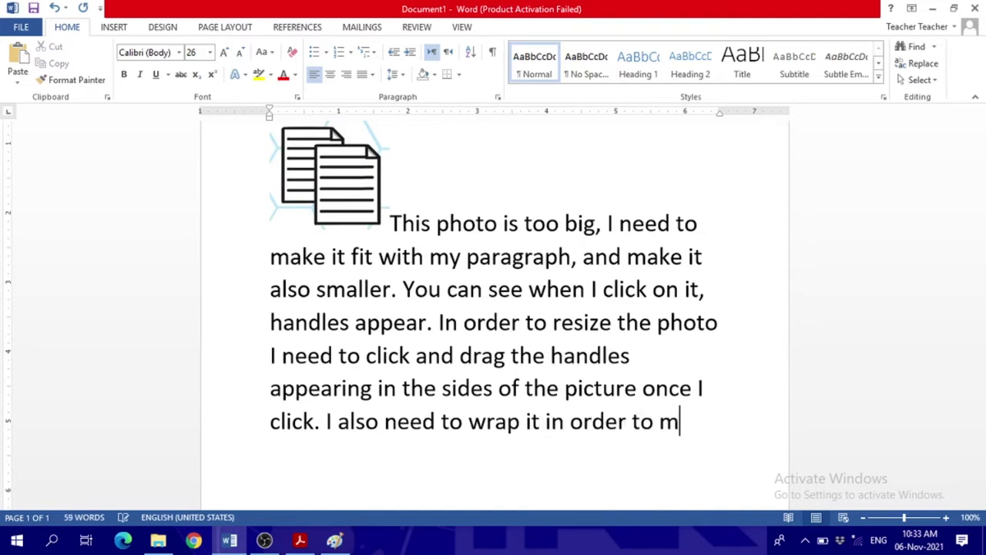
pyautogui.write('ake it fit')
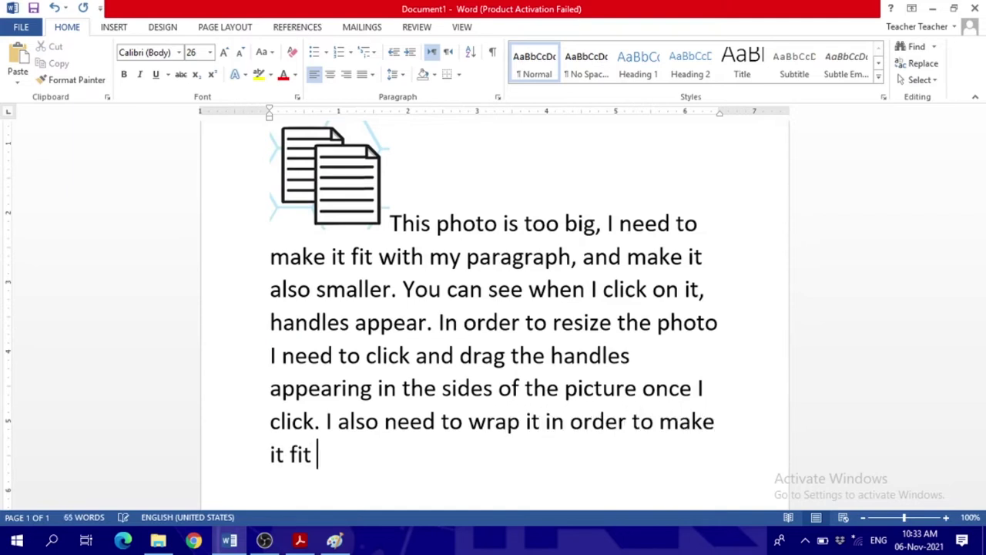
pyautogui.write('and look r')
pyautogui.write('at ')
pyautogui.write(':)')
pyautogui.click(300, 179)
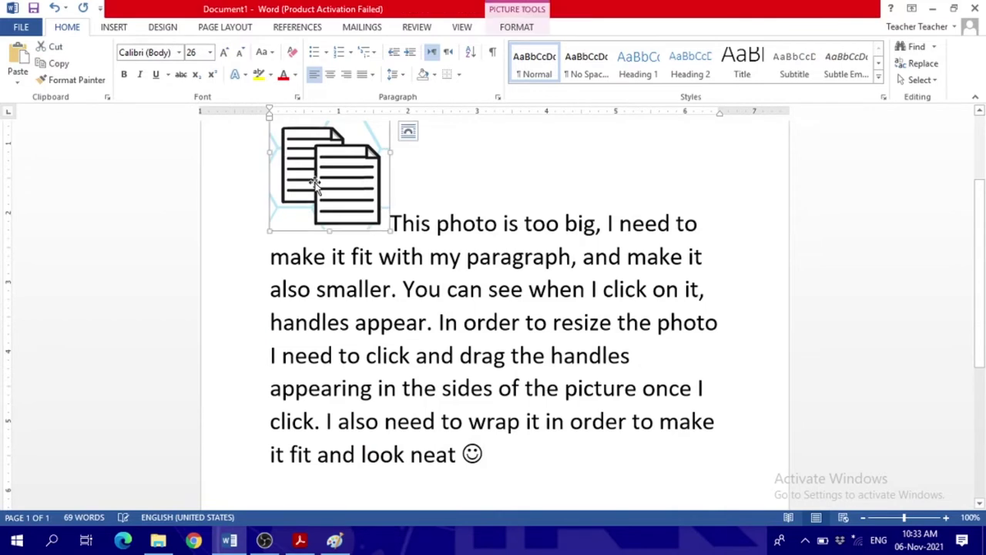
# - Set the picture's text wrapping to Through and move it to the paragraph's right side
pyautogui.rightClick(351, 164)
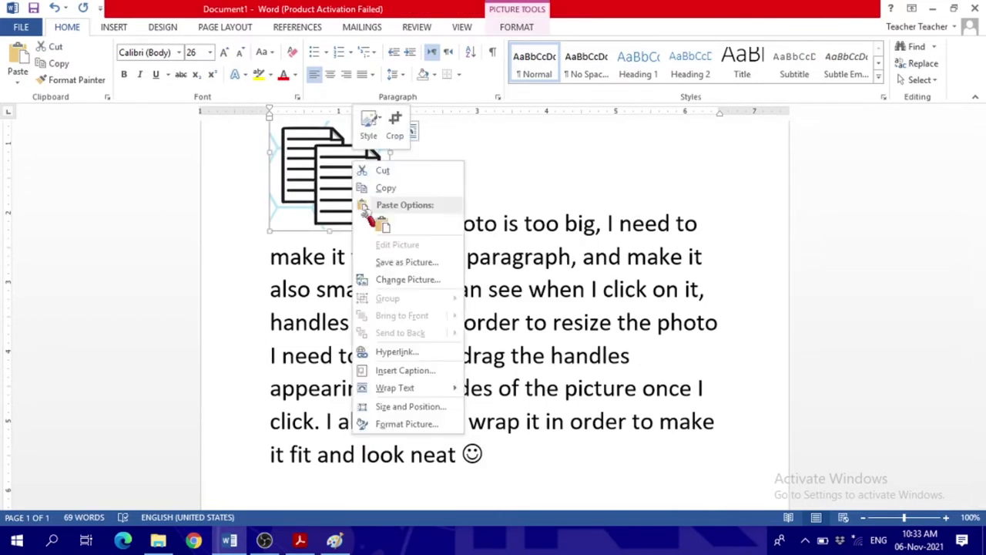
pyautogui.moveTo(429, 389)
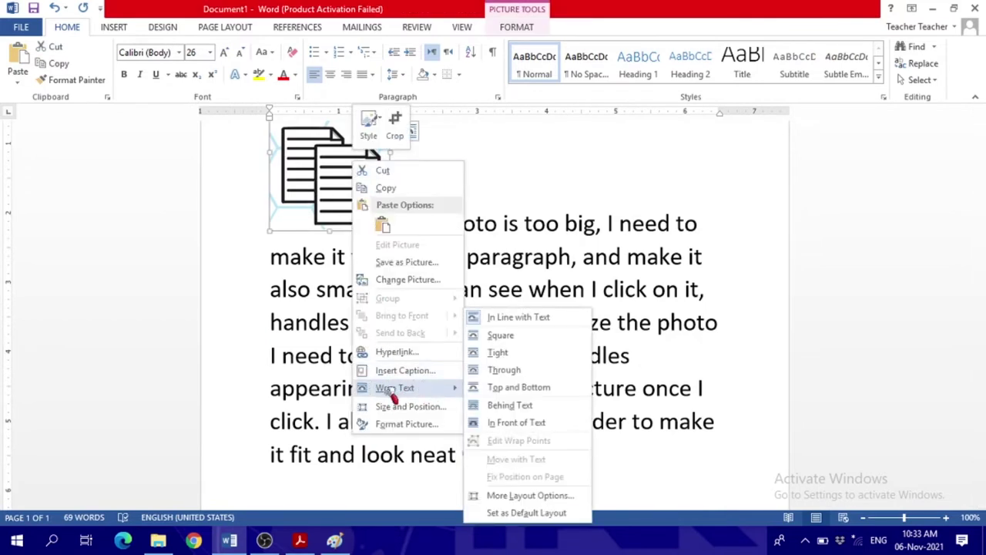
pyautogui.click(508, 371)
pyautogui.moveTo(337, 185); pyautogui.dragTo(661, 229)
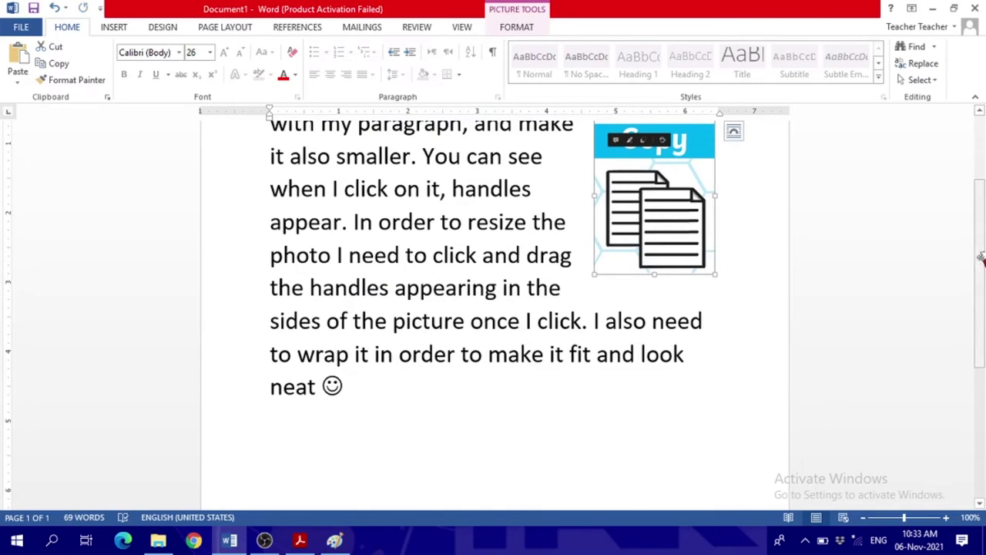
# - Enlarge the picture slightly with its corner, bottom and side handles and place it top right
pyautogui.scroll(2, 980, 221)
pyautogui.moveTo(979, 222); pyautogui.dragTo(980, 217)
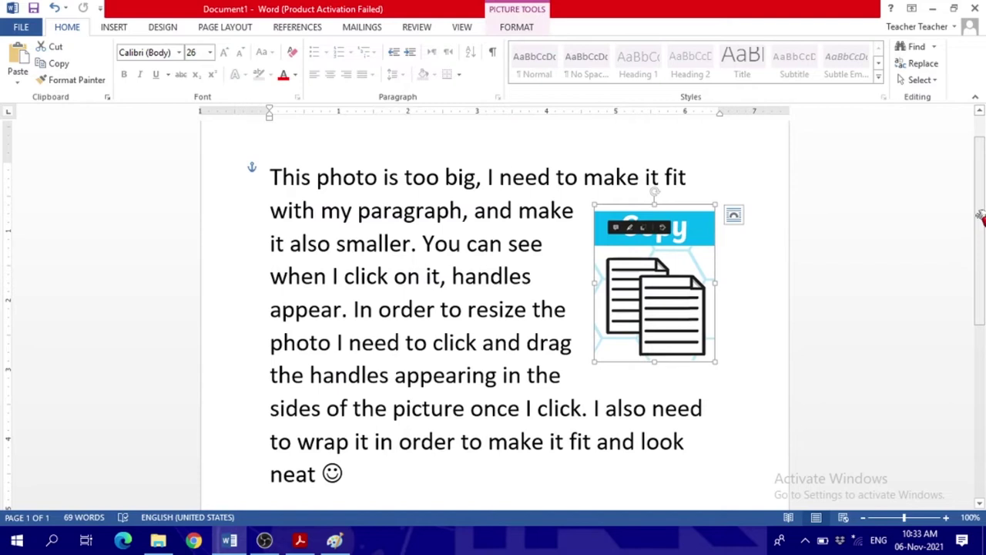
pyautogui.moveTo(663, 301); pyautogui.dragTo(671, 267)
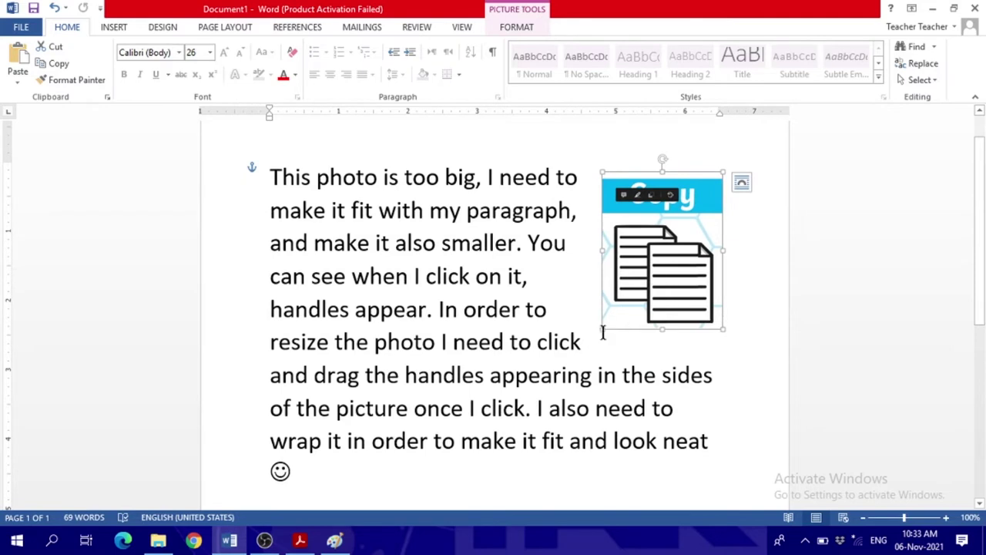
pyautogui.moveTo(602, 330); pyautogui.dragTo(582, 356)
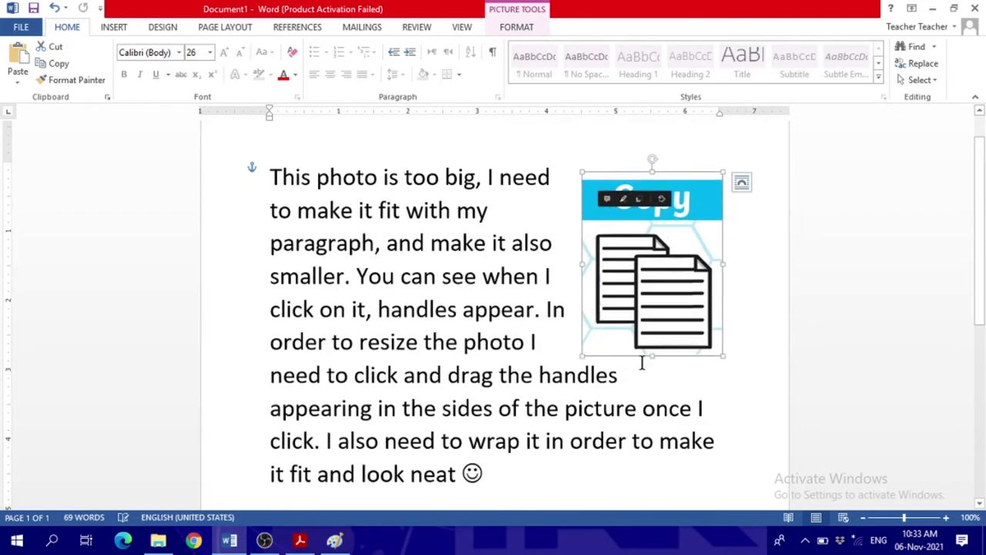
pyautogui.moveTo(652, 356); pyautogui.dragTo(651, 380)
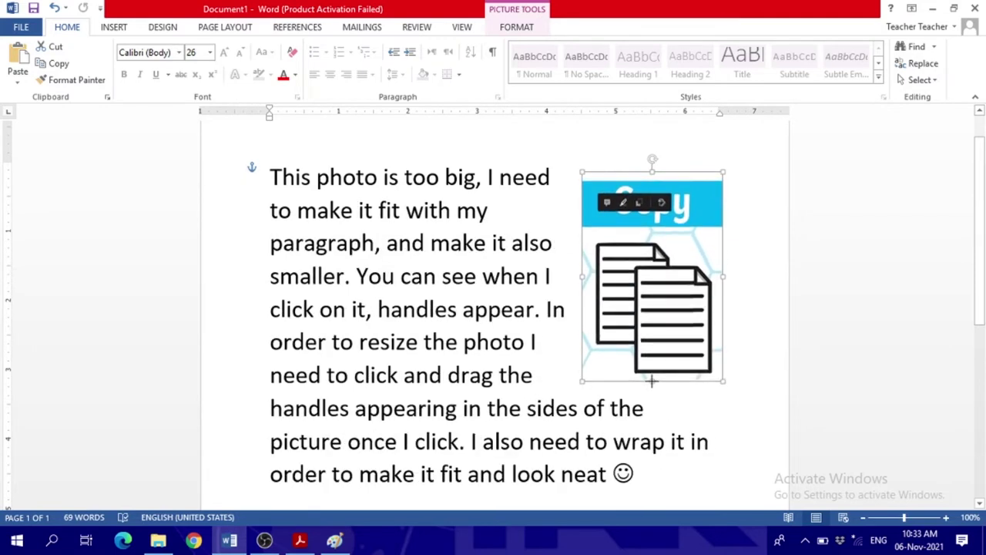
pyautogui.moveTo(722, 277); pyautogui.dragTo(744, 276)
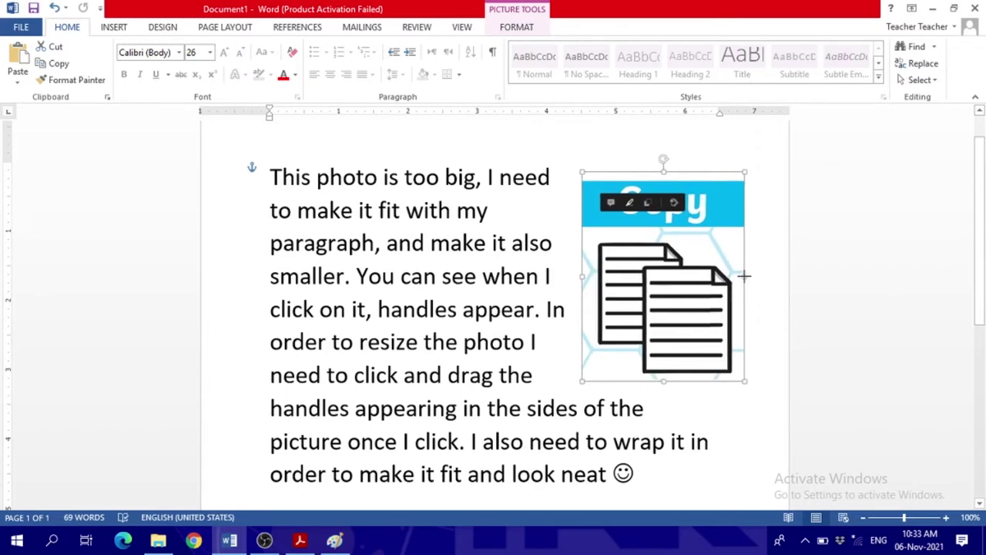
pyautogui.click(743, 387)
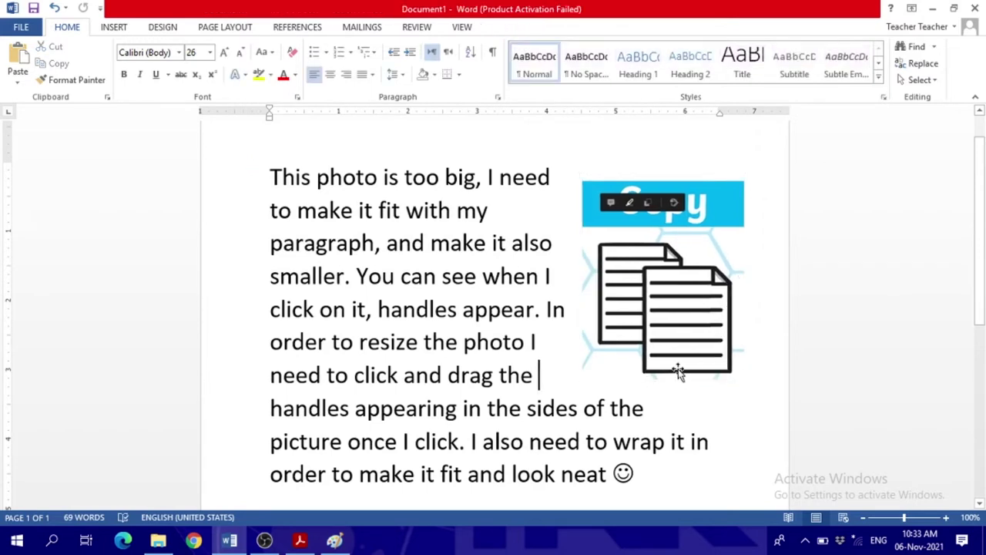
pyautogui.click(620, 368)
pyautogui.moveTo(645, 307)
pyautogui.mouseDown()
pyautogui.moveTo(651, 385)
pyautogui.moveTo(653, 315)
pyautogui.mouseUp()
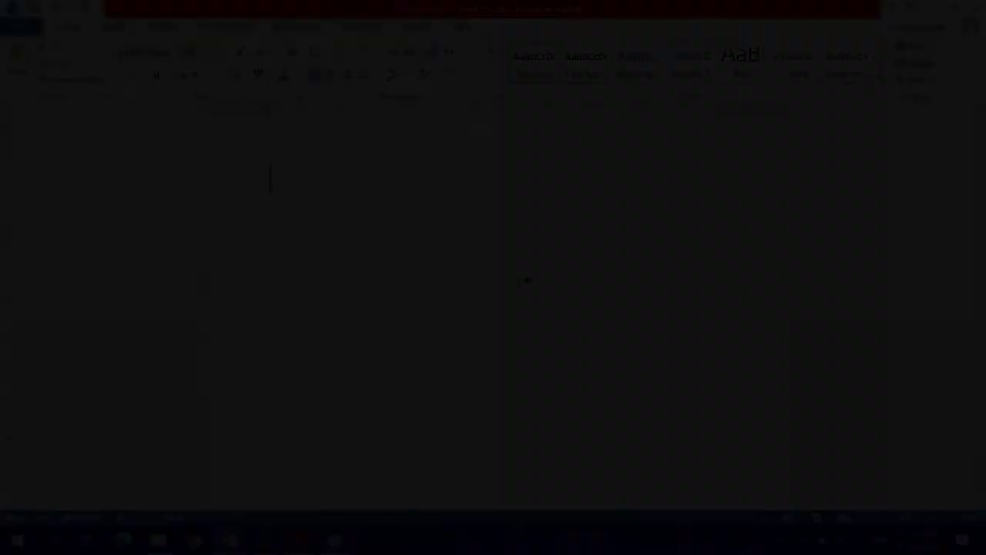
# - Type the paragraph introducing cropping, ending 'You can follow the instructions.', and add a new line
pyautogui.write('Now')
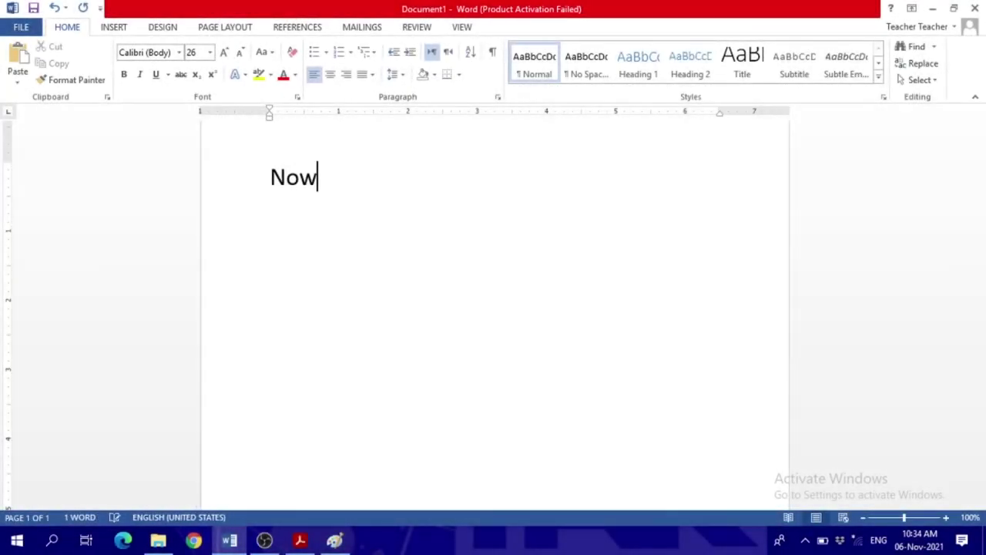
pyautogui.write(' we w')
pyautogui.write('ill insert')
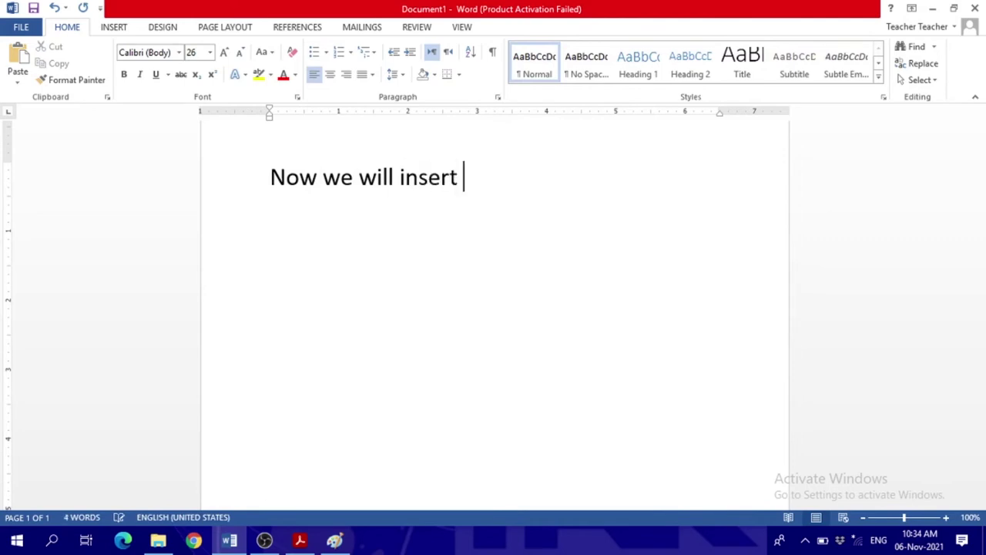
pyautogui.write(' pi')
pyautogui.write('cture')
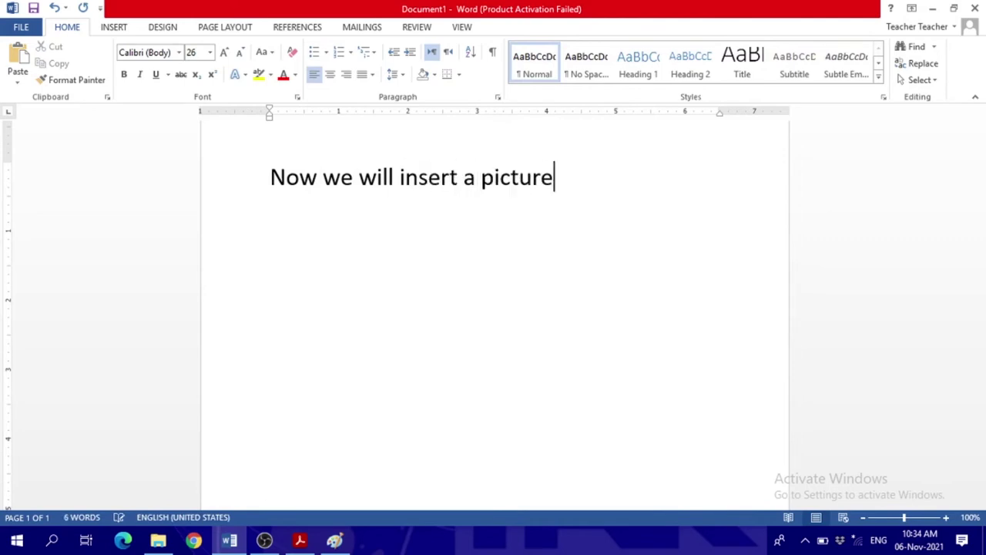
pyautogui.write('and ')
pyautogui.write('crop')
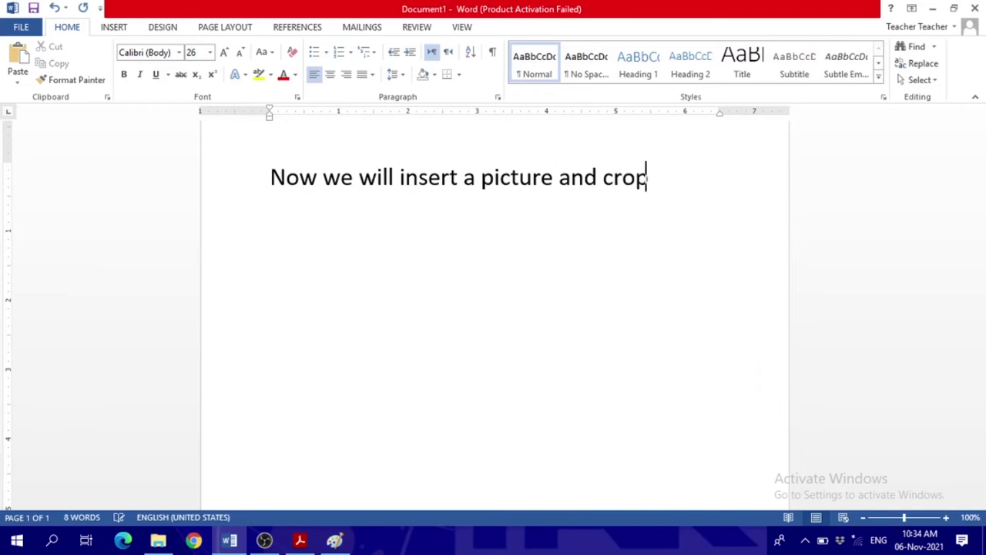
pyautogui.write('ropping is')
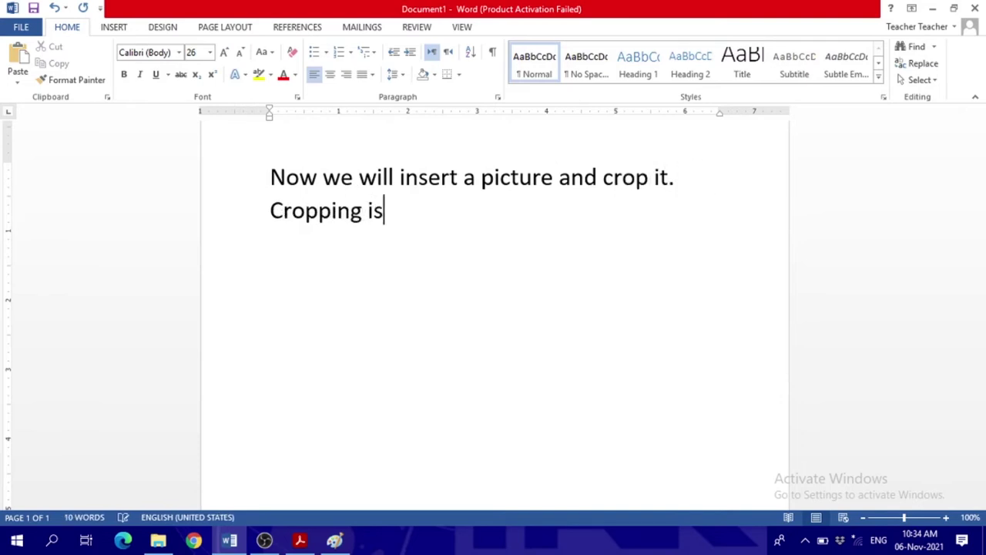
pyautogui.write(' different')
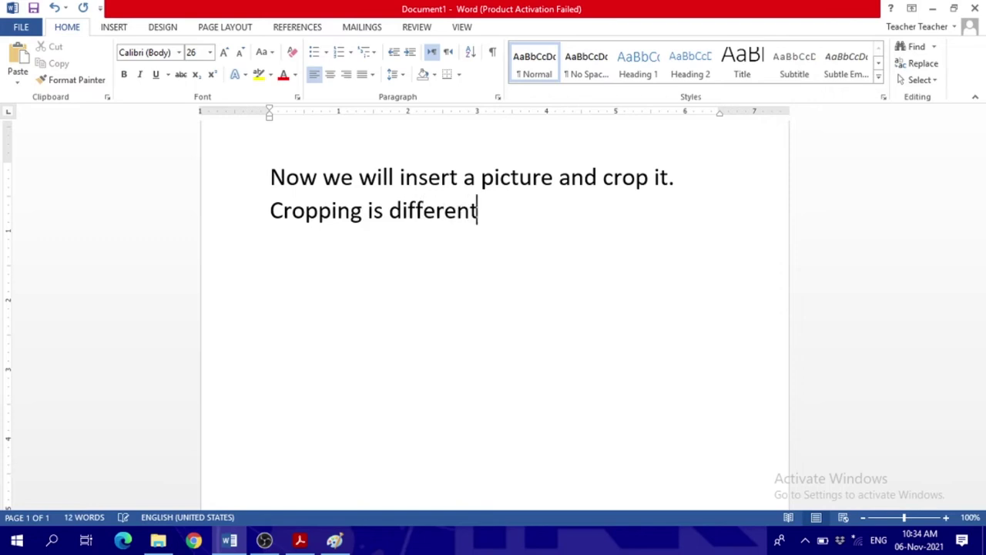
pyautogui.write(', it means')
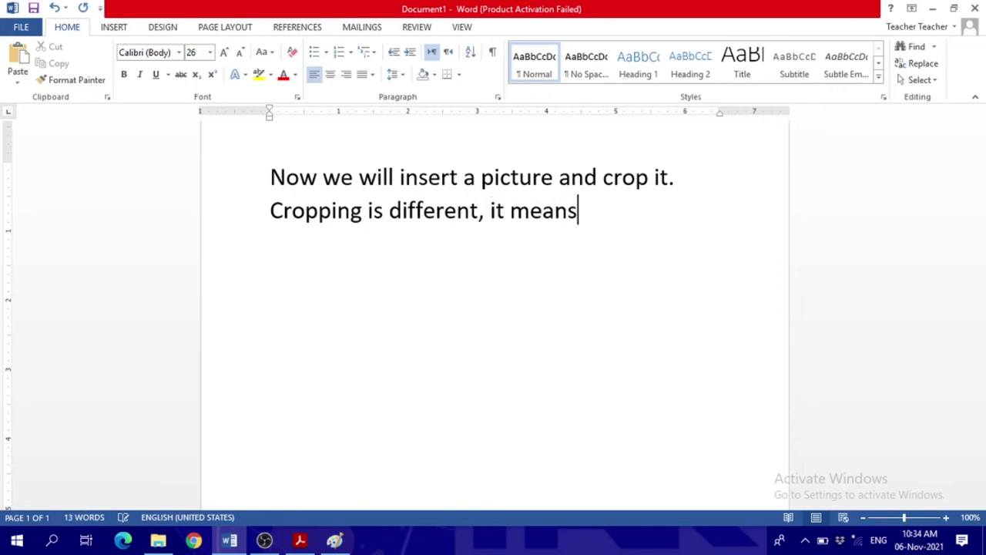
pyautogui.write(' removing parts')
pyautogui.write('of th')
pyautogui.write("mage which we don't")
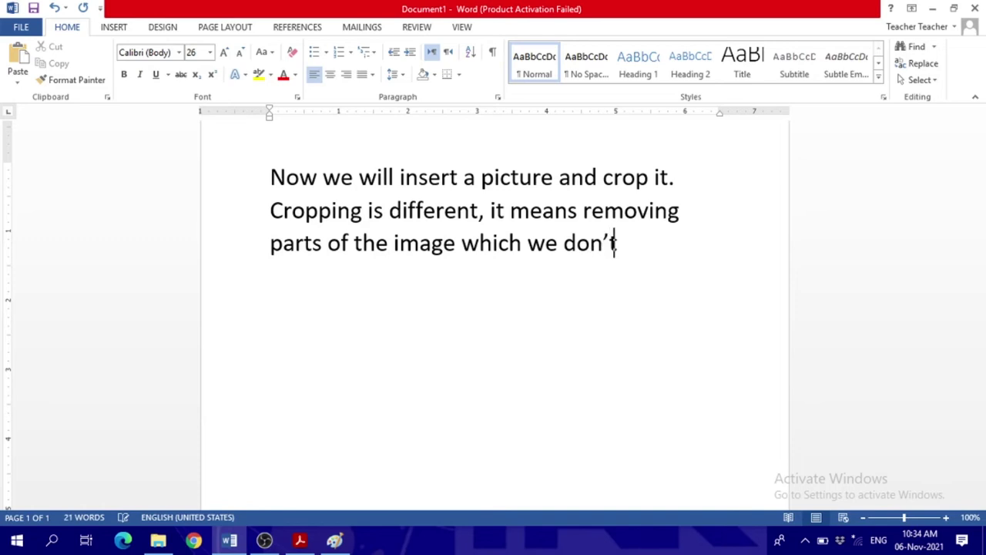
pyautogui.write('need')
pyautogui.write('. I will inser')
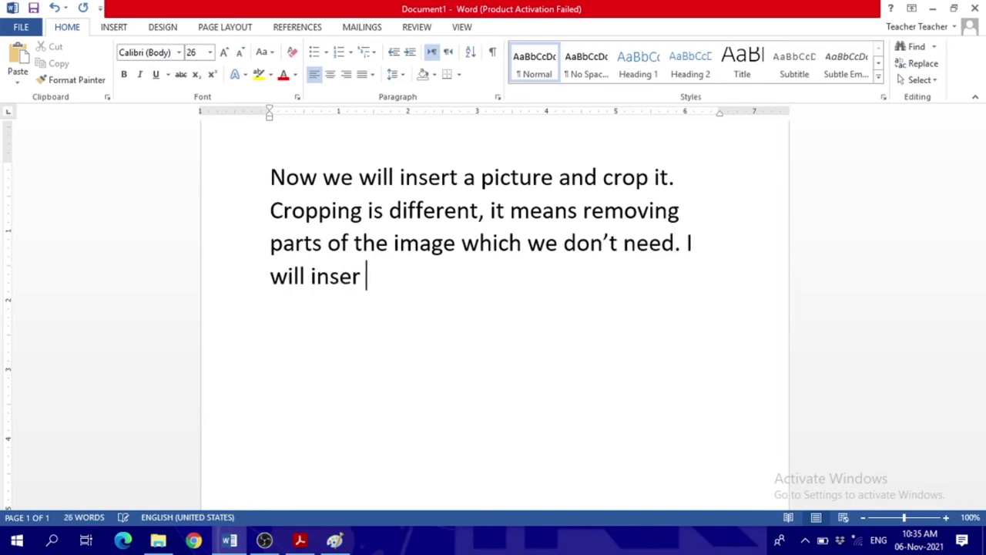
pyautogui.write(' an image')
pyautogui.write(' and cr')
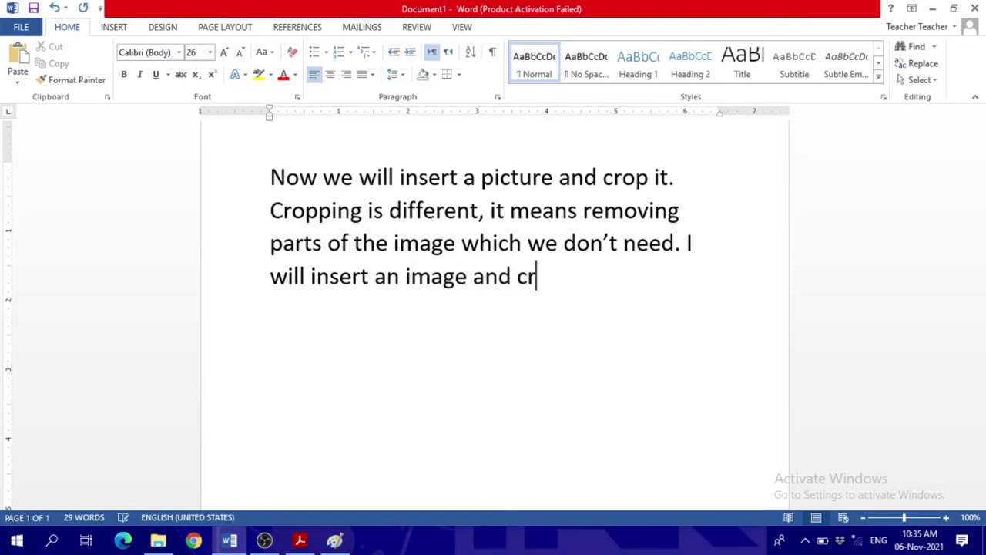
pyautogui.write('ou can follo w and')
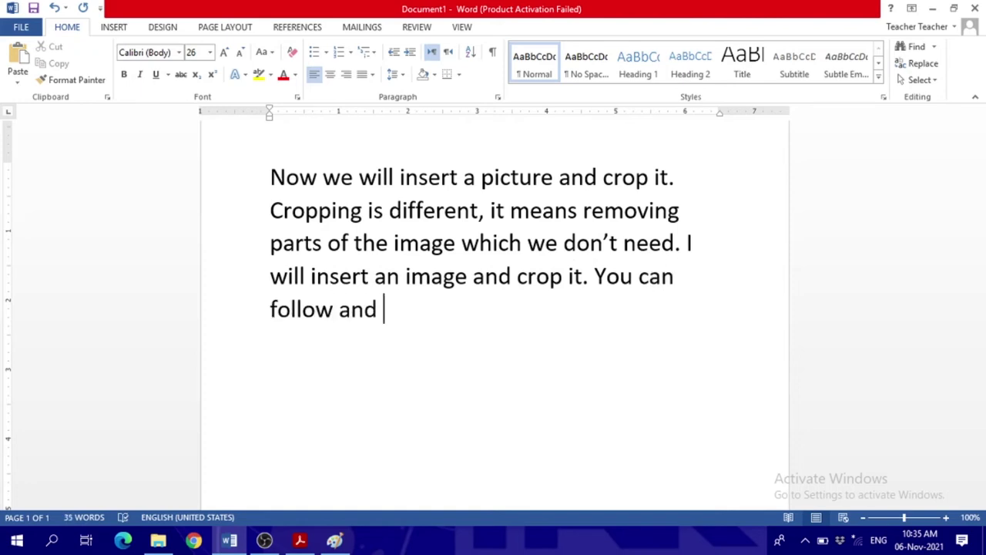
pyautogui.press('BackSpace')
pyautogui.press('BackSpace')
pyautogui.press('BackSpace')
pyautogui.write('the instructions.')
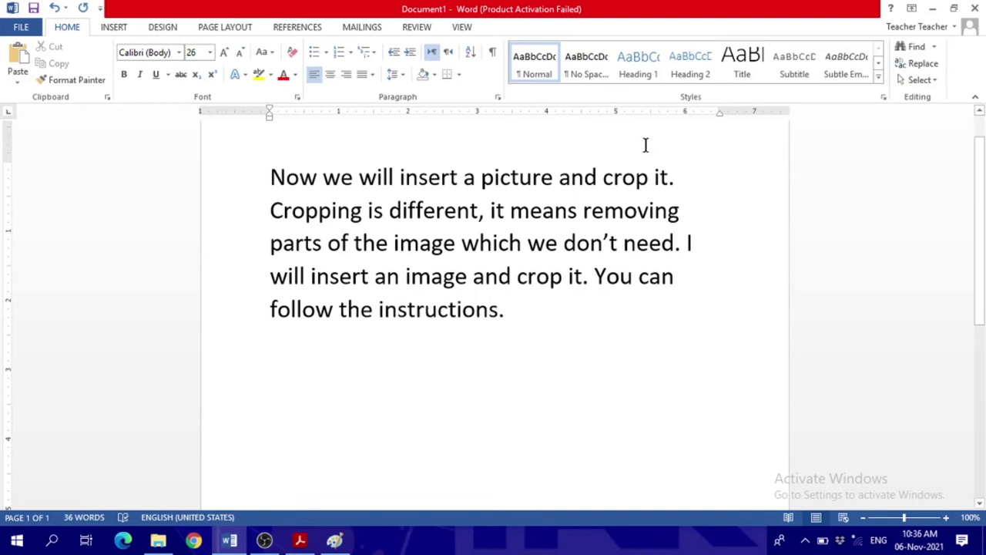
pyautogui.press('Return')
pyautogui.click(116, 30)
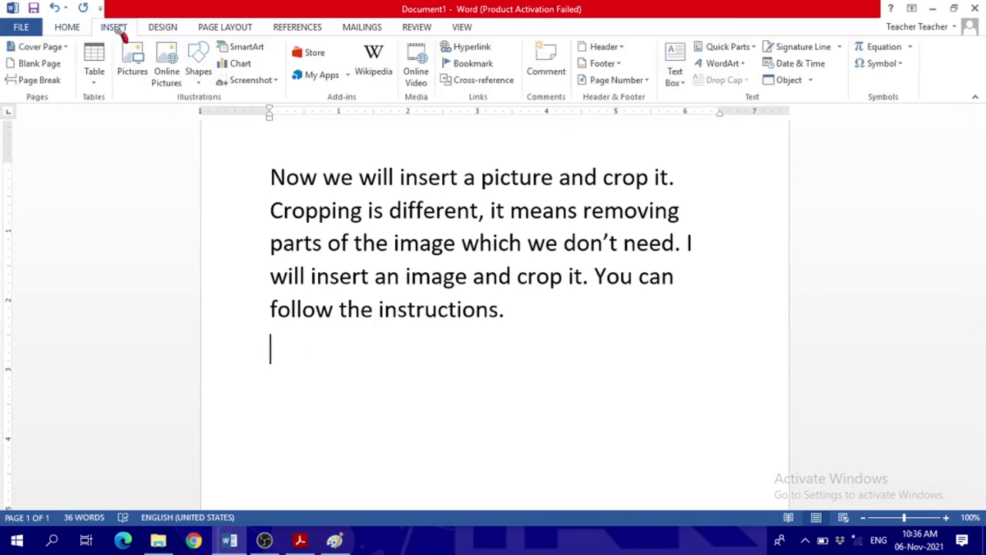
# - Insert the storage-devices picture 222 below the paragraph and enlarge it to 3.65 inches square
pyautogui.click(133, 68)
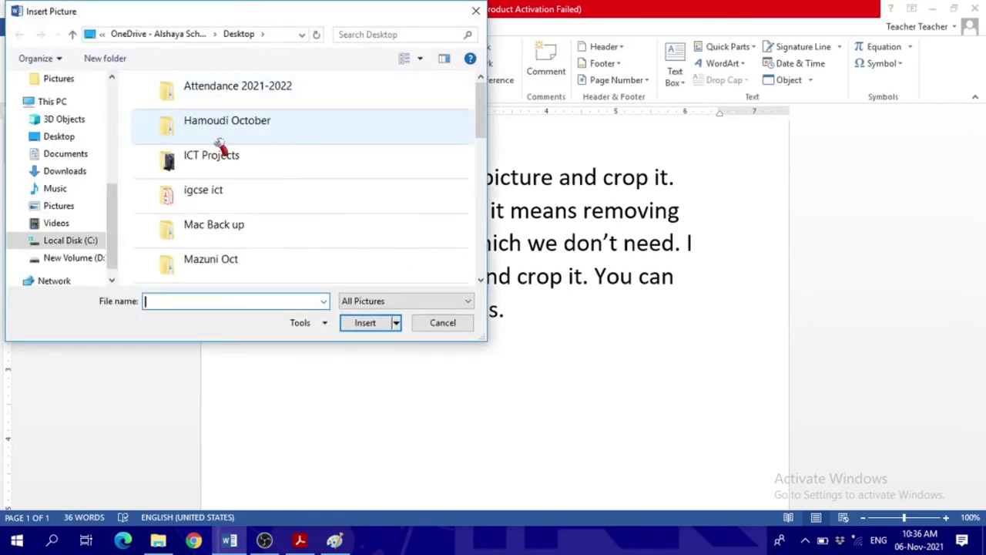
pyautogui.moveTo(481, 131); pyautogui.dragTo(479, 258)
pyautogui.click(169, 131)
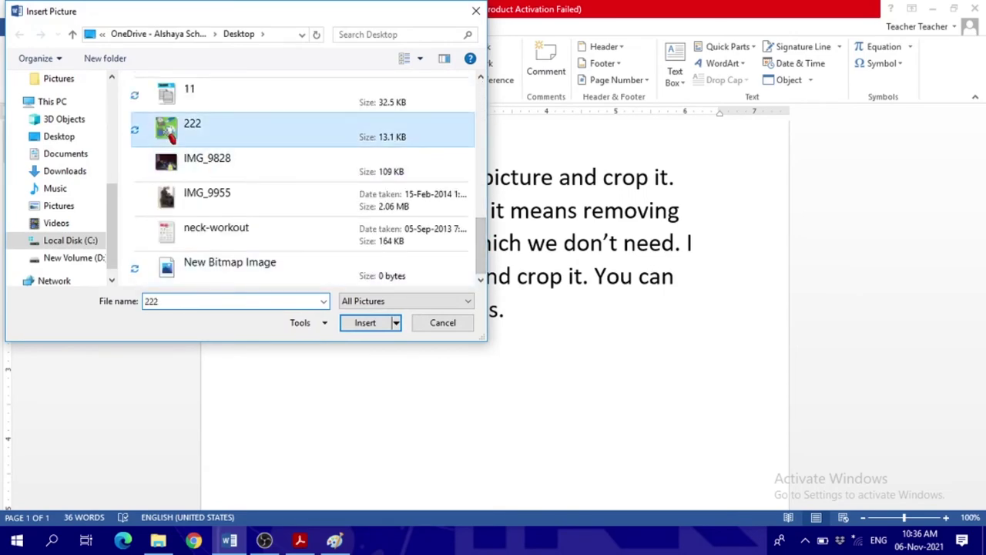
pyautogui.click(356, 320)
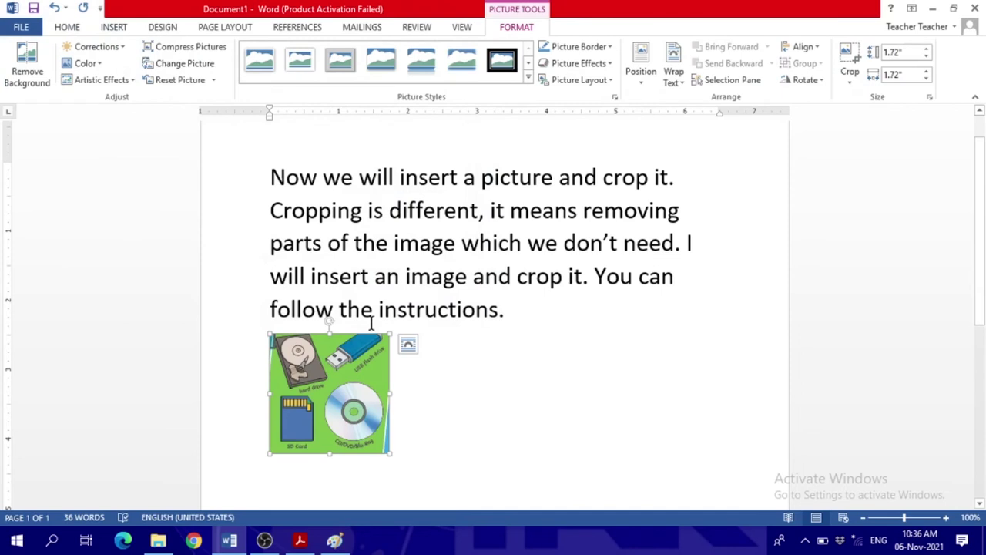
pyautogui.moveTo(388, 453); pyautogui.dragTo(524, 425)
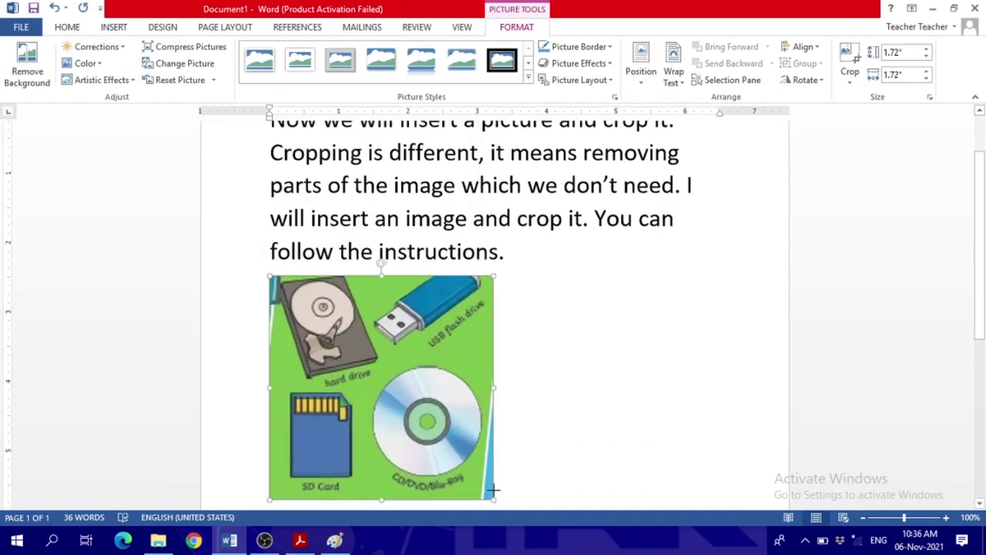
pyautogui.click(519, 149)
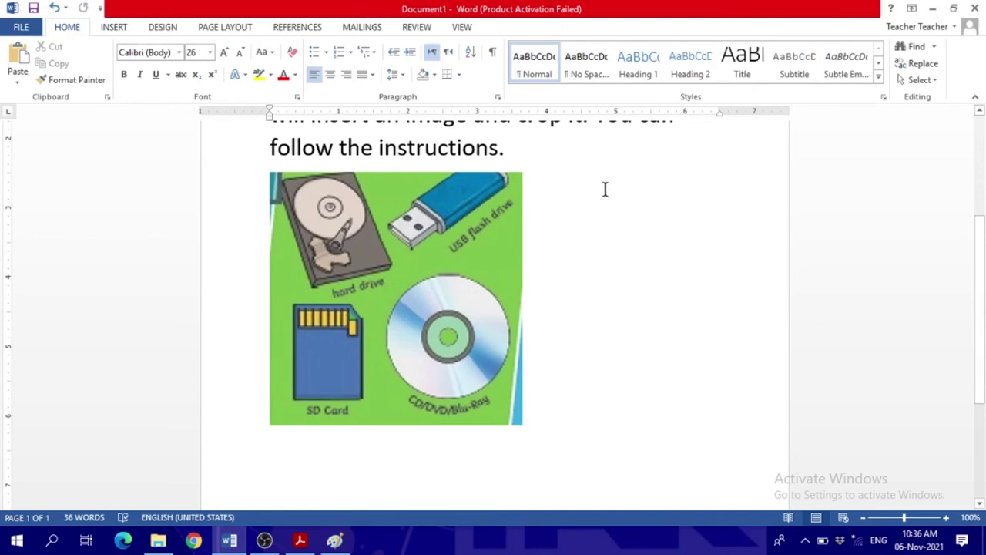
# - Add that only the SD Card is needed and selecting the picture shows its tools, then select it
pyautogui.write('I only need the ')
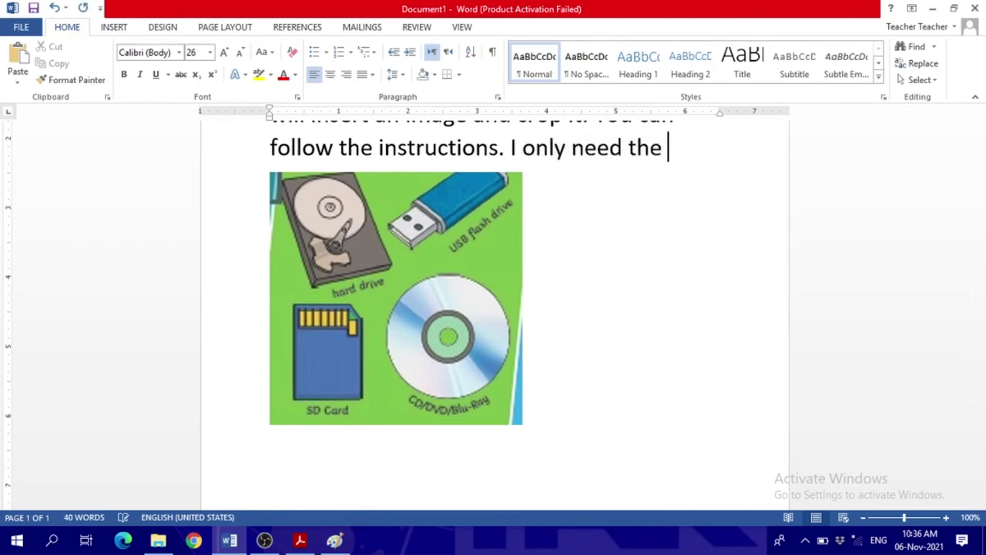
pyautogui.write('picture of the ')
pyautogui.write('SD ')
pyautogui.write('Card. ')
pyautogui.write('So first click on the picture ')
pyautogui.write('to select it, then ')
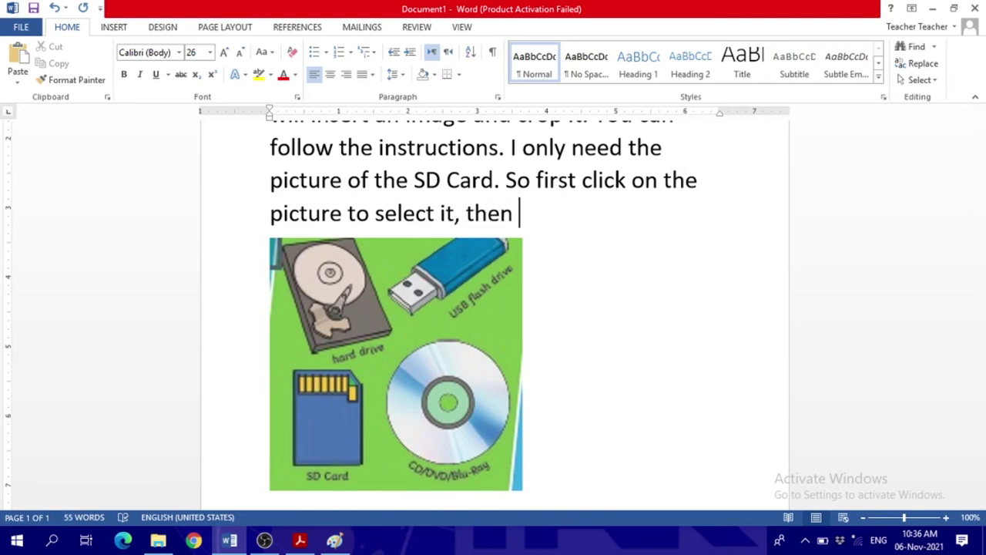
pyautogui.write('the pic')
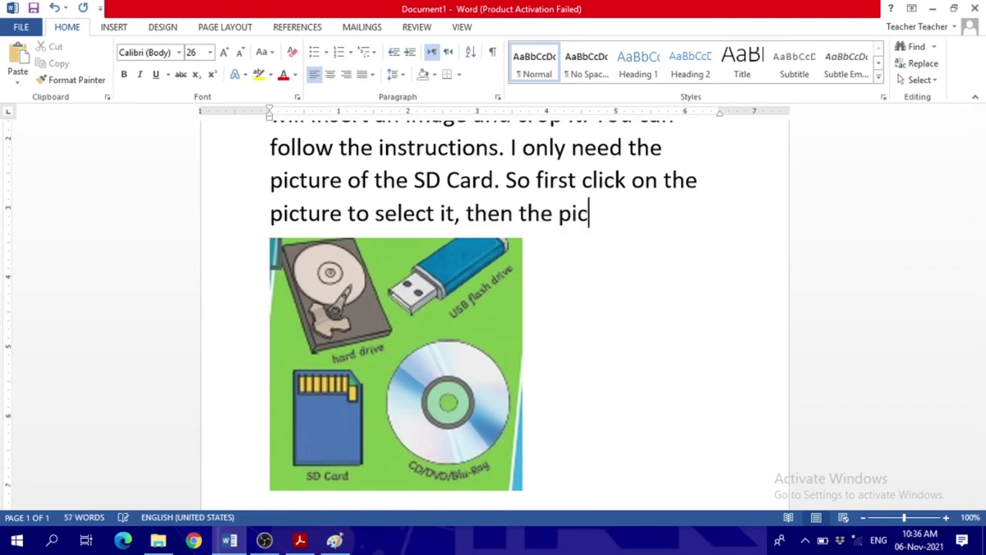
pyautogui.write('ture tools w')
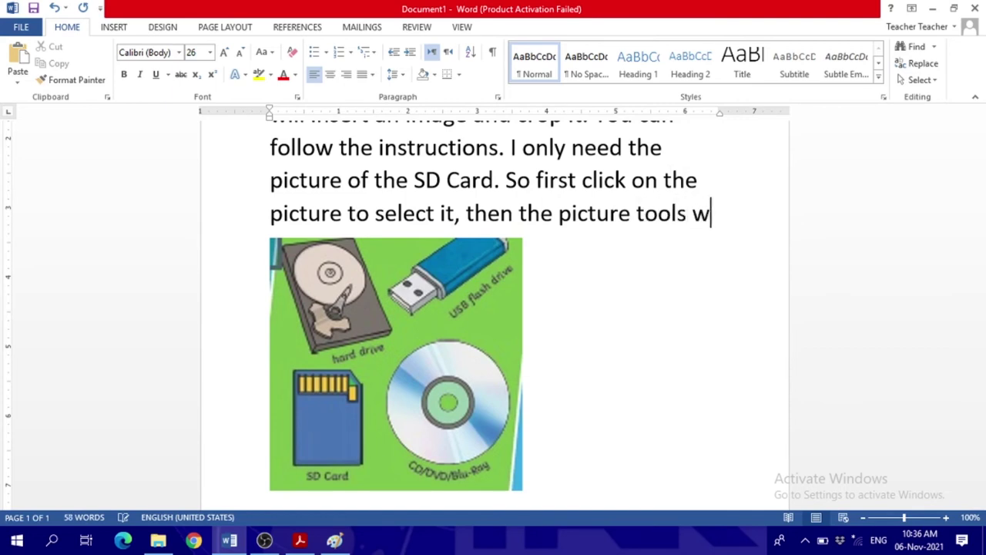
pyautogui.write('ill appe')
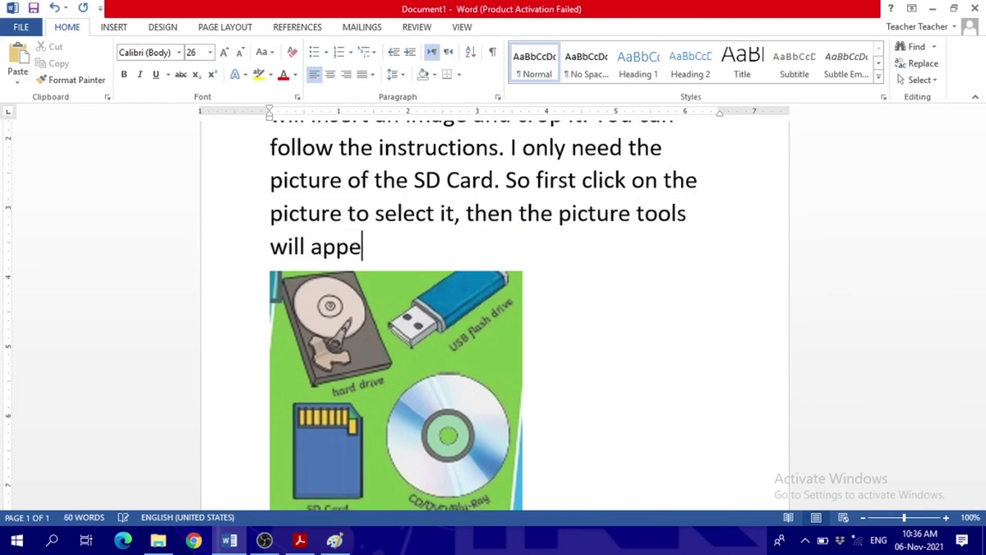
pyautogui.write('ar once you click on it.')
pyautogui.click(417, 337)
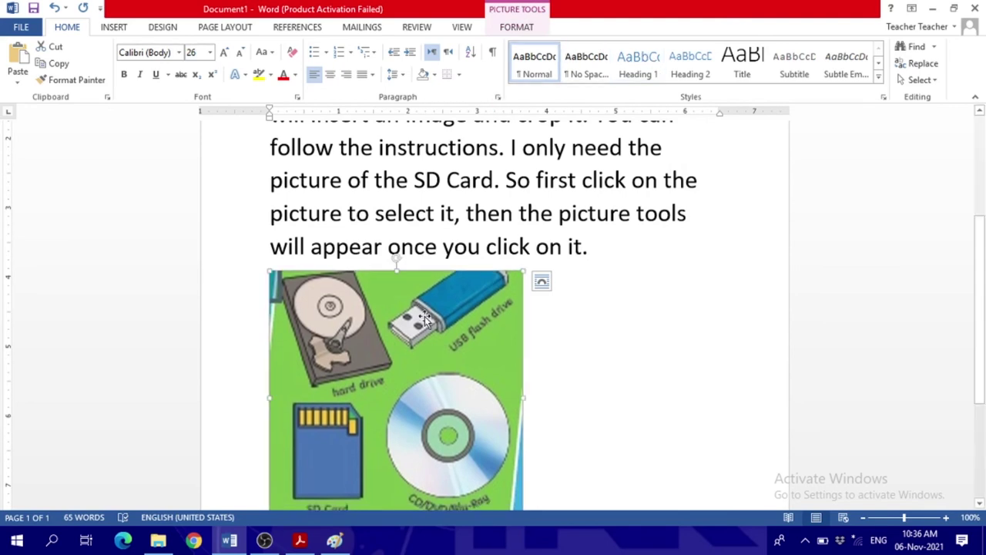
pyautogui.click(526, 29)
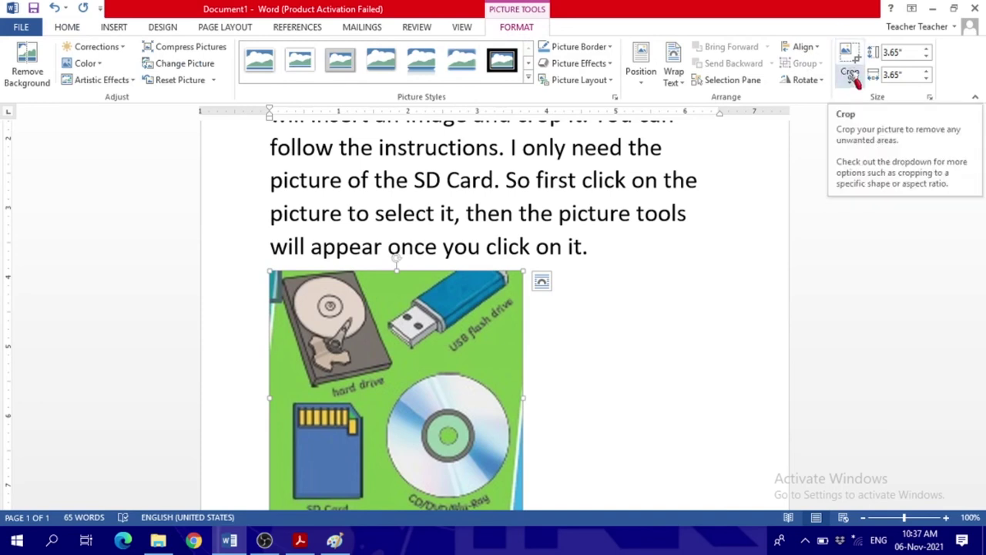
# - Crop the storage-devices picture to just the SD card, then begin the 'Simply click and drag' explanation
pyautogui.click(851, 79)
pyautogui.click(859, 98)
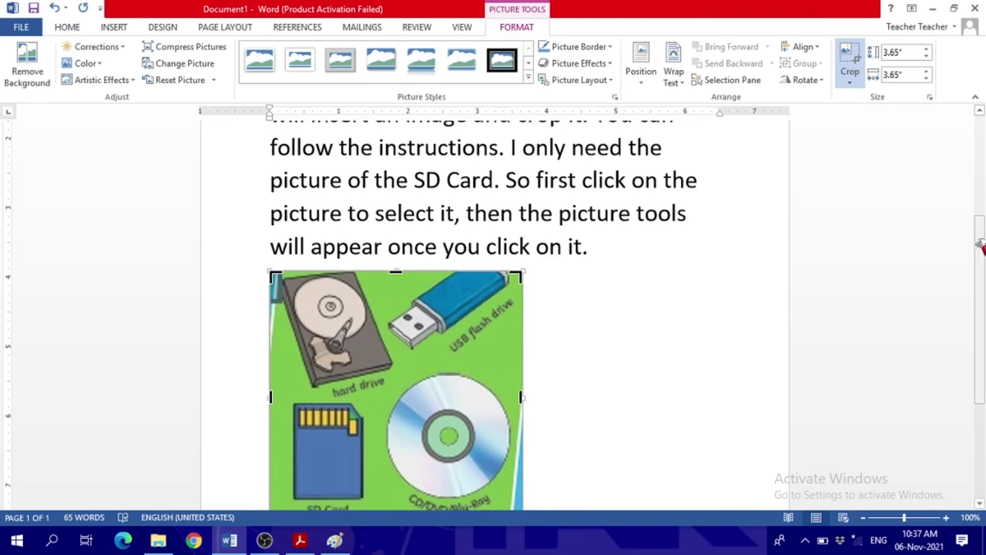
pyautogui.scroll(-3, 976, 231)
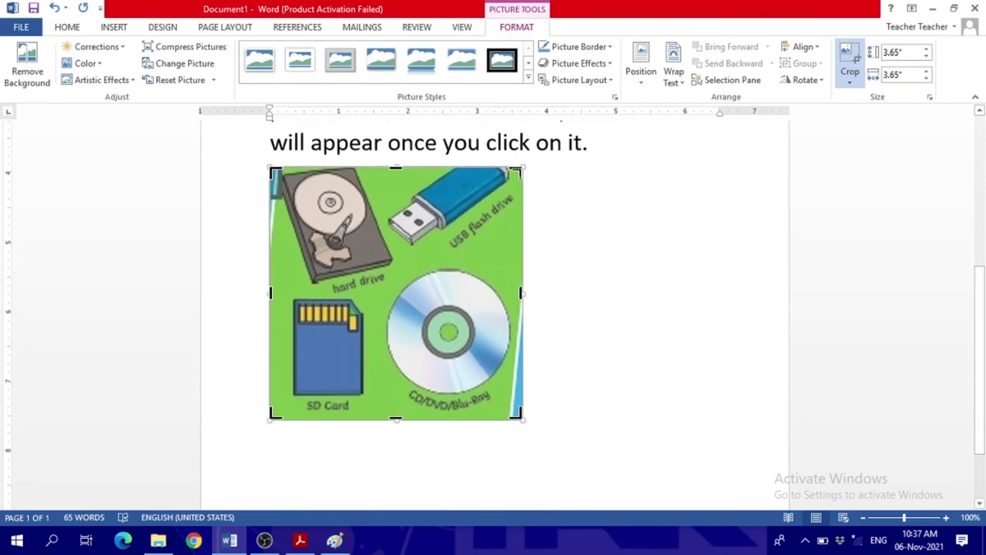
pyautogui.moveTo(521, 168); pyautogui.dragTo(381, 274)
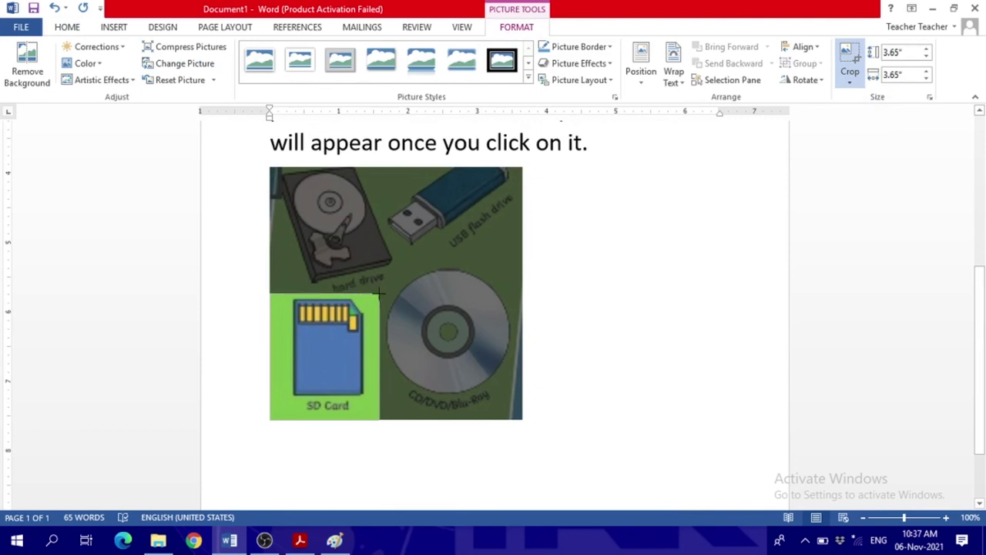
pyautogui.moveTo(381, 275); pyautogui.dragTo(379, 293)
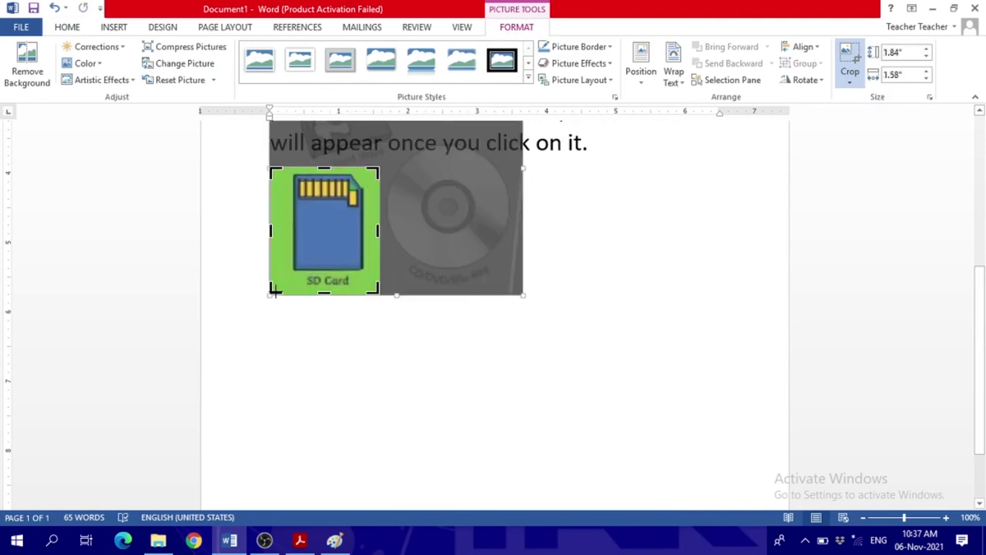
pyautogui.moveTo(297, 290); pyautogui.dragTo(282, 290)
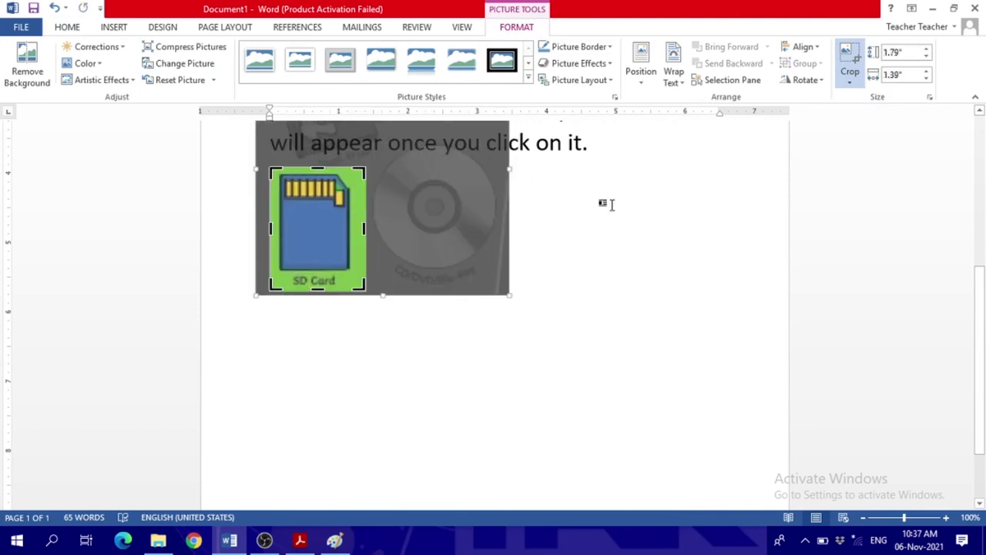
pyautogui.click(850, 60)
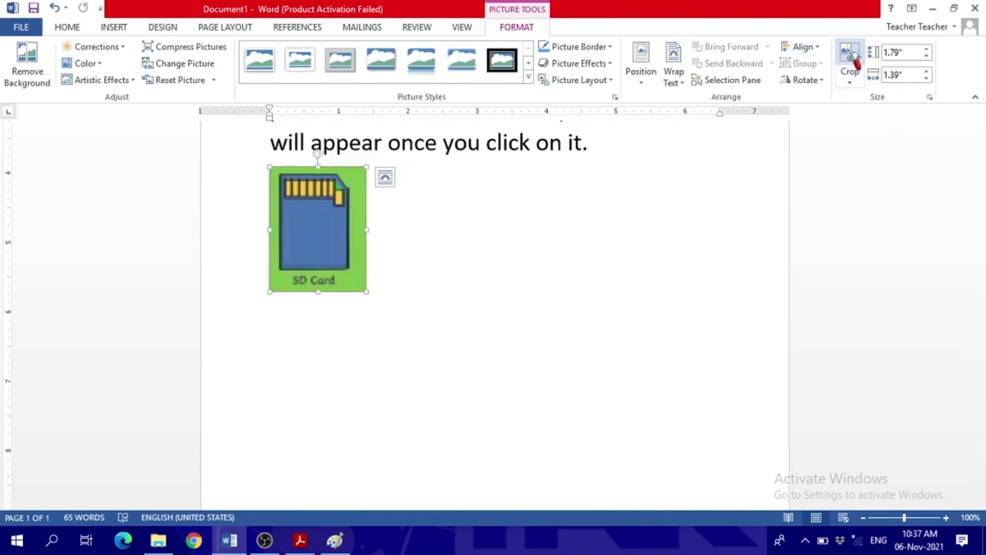
pyautogui.click(599, 141)
pyautogui.write('simply c')
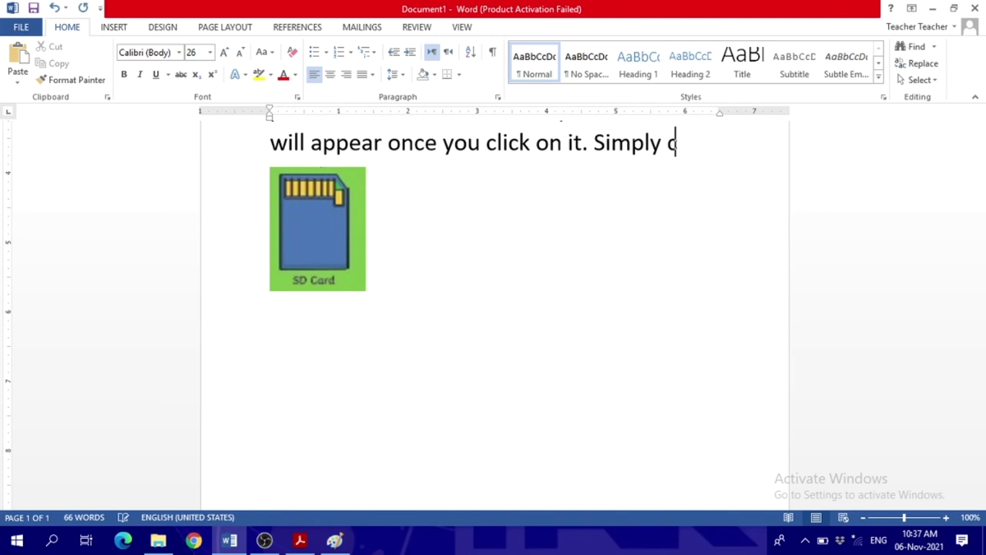
pyautogui.write('lick an')
pyautogui.write('drag firs')
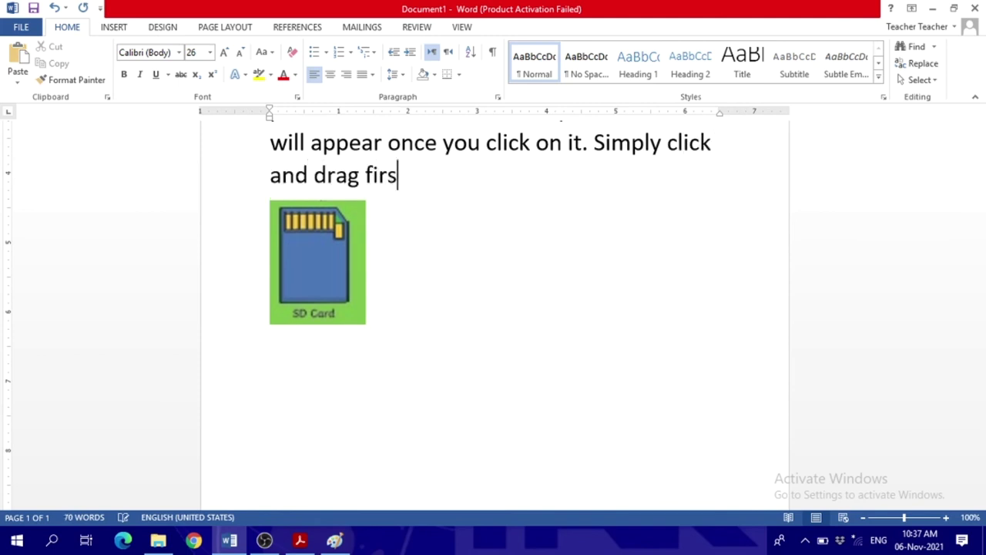
pyautogui.write('t when y')
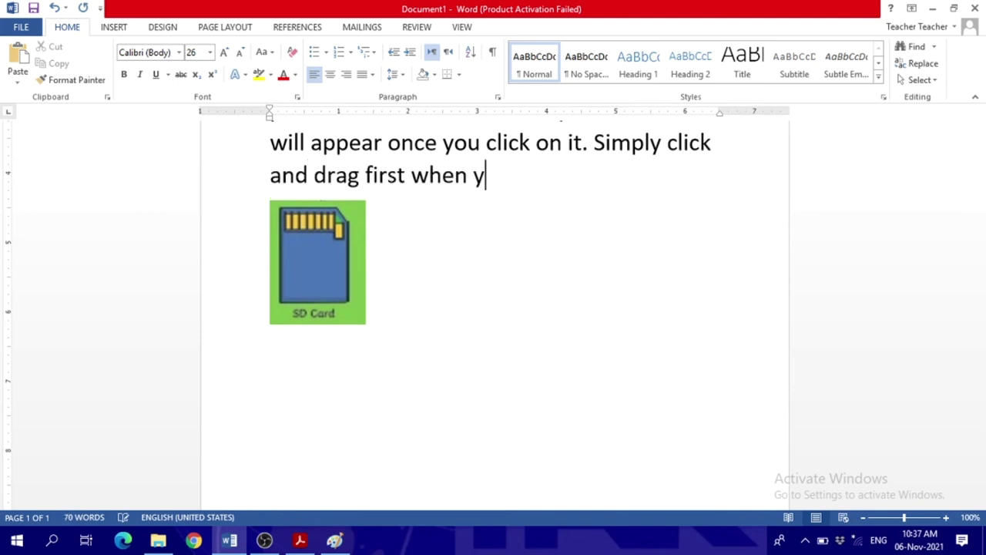
pyautogui.write('ou click the crop button')
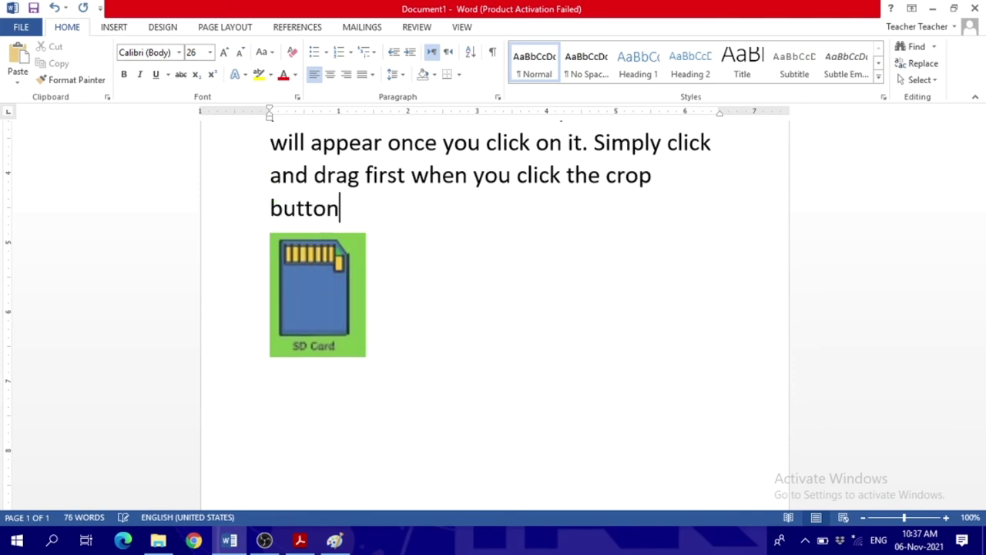
pyautogui.write(', then you can')
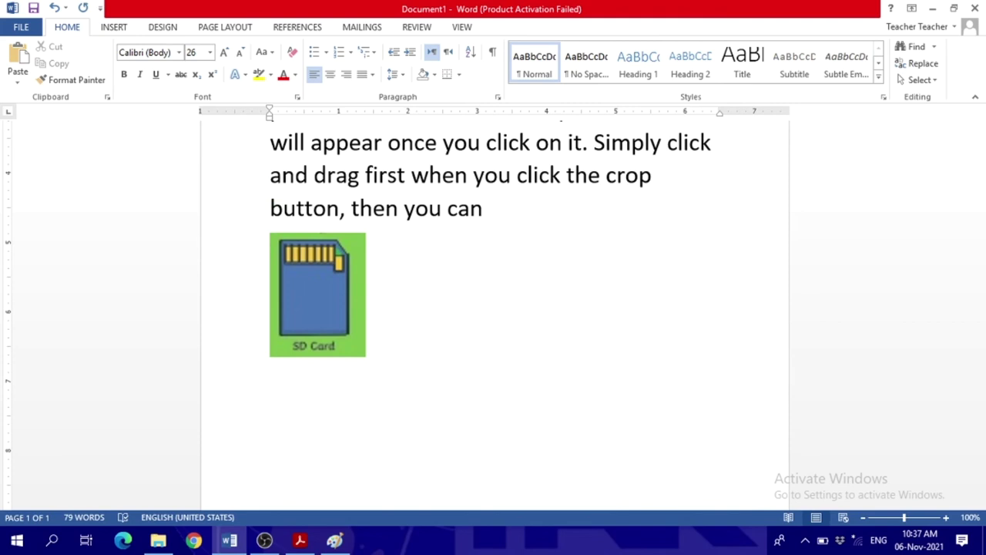
pyautogui.write(' click cro')
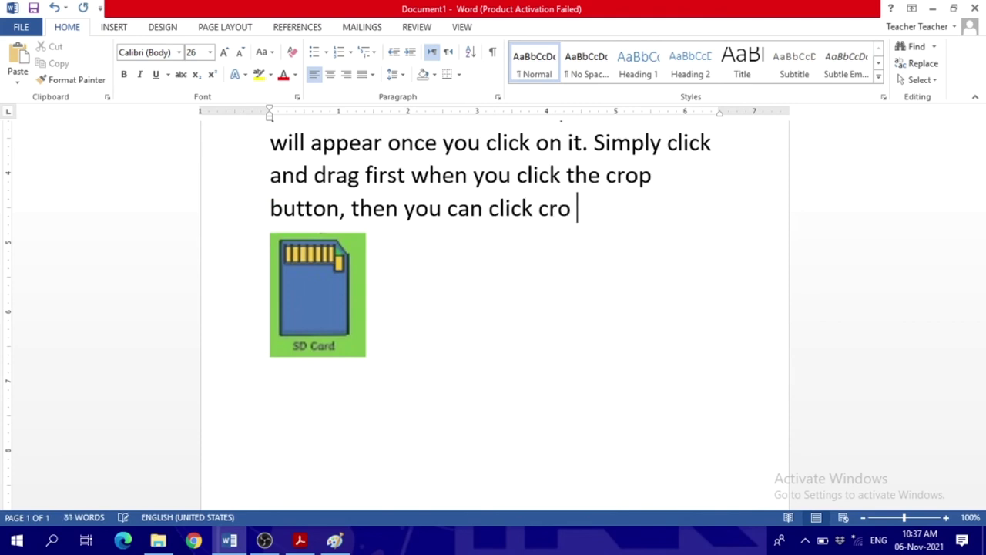
pyautogui.write('again in order to ')
pyautogui.write('pprove your selection.')
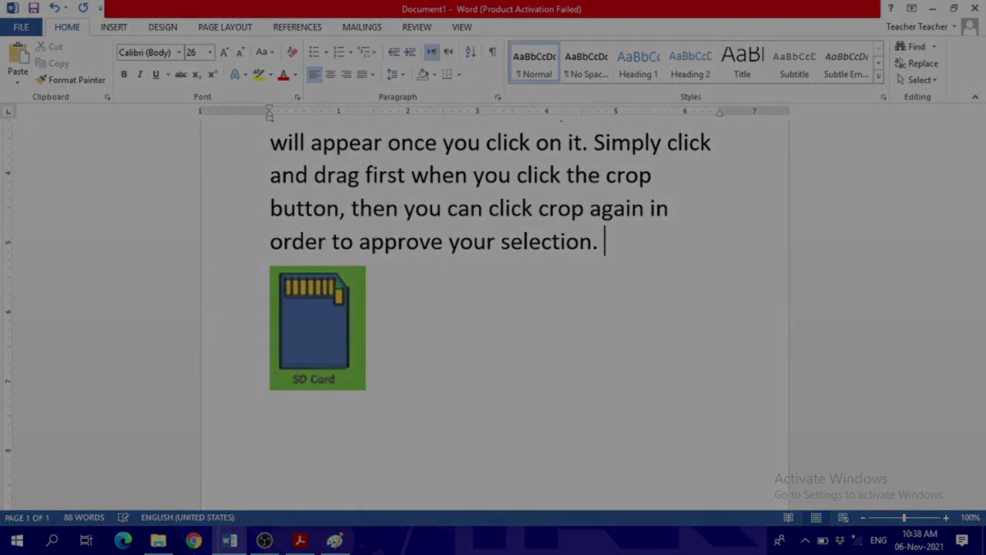